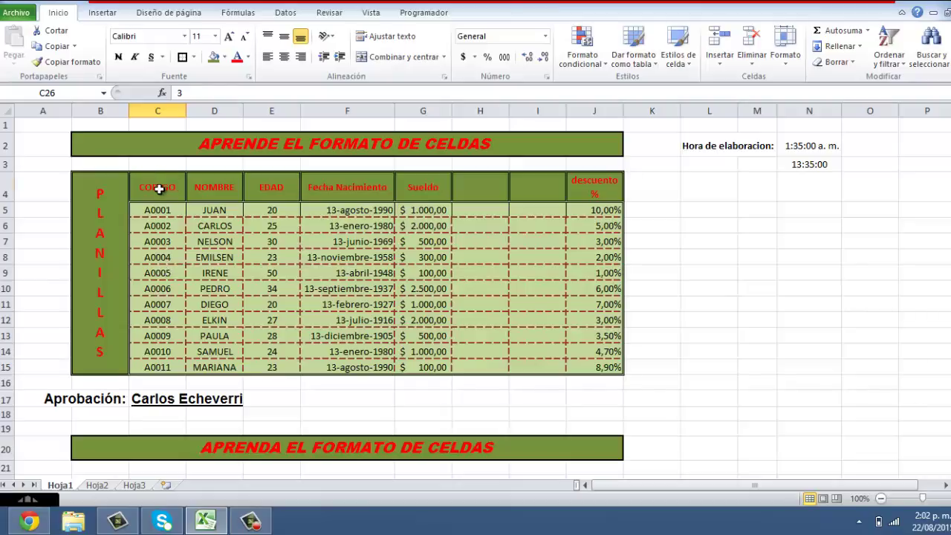
# Step: Inspect the formatting of the first table's CODIGO header row
pyautogui.click(161, 187)
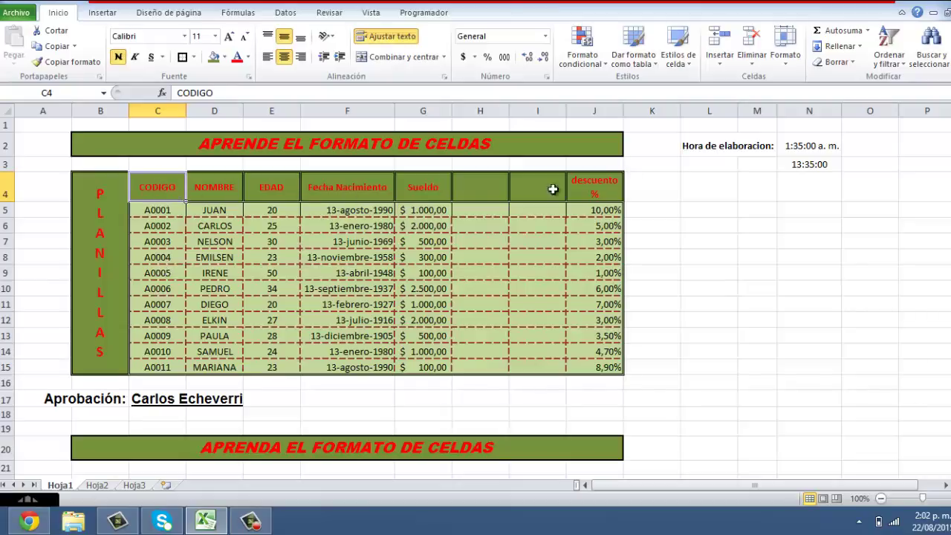
pyautogui.moveTo(586, 188); pyautogui.dragTo(158, 187)
pyautogui.scroll(-2, 207, 303)
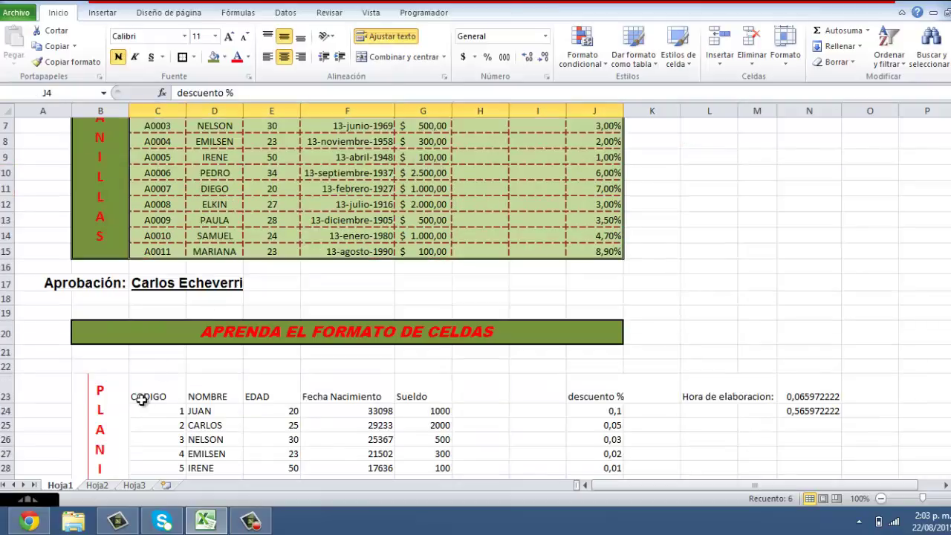
# Step: Make the second table's header row C23:J23 bold, red and centred
pyautogui.moveTo(145, 396); pyautogui.dragTo(594, 396)
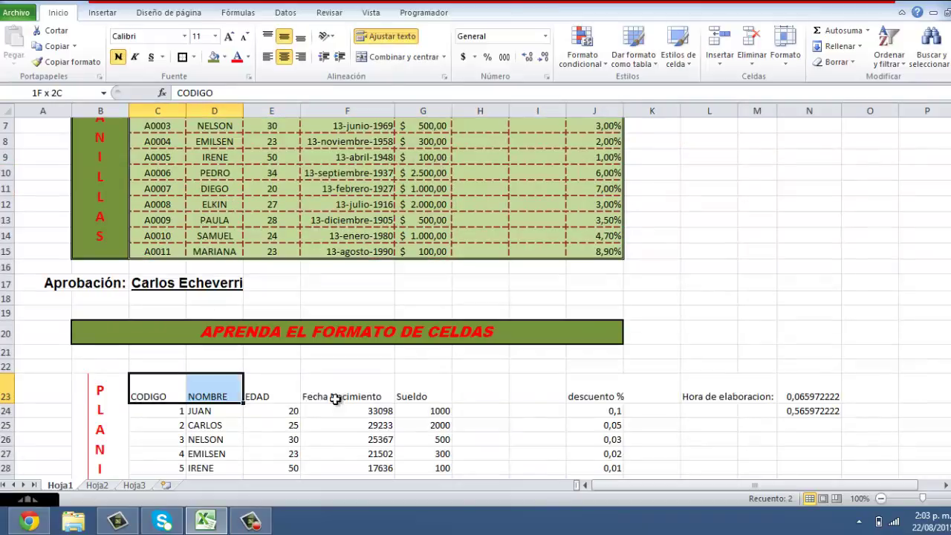
pyautogui.click(118, 58)
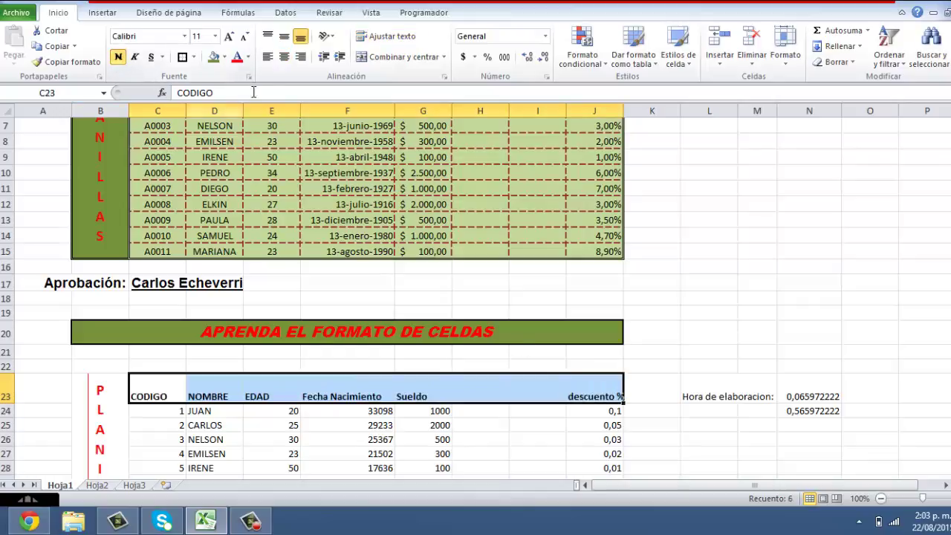
pyautogui.click(237, 60)
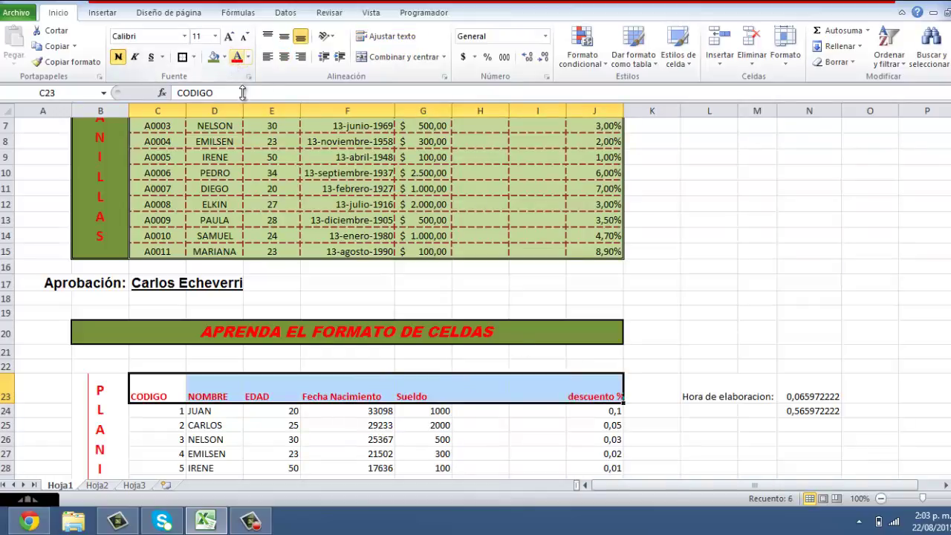
pyautogui.scroll(2, 308, 180)
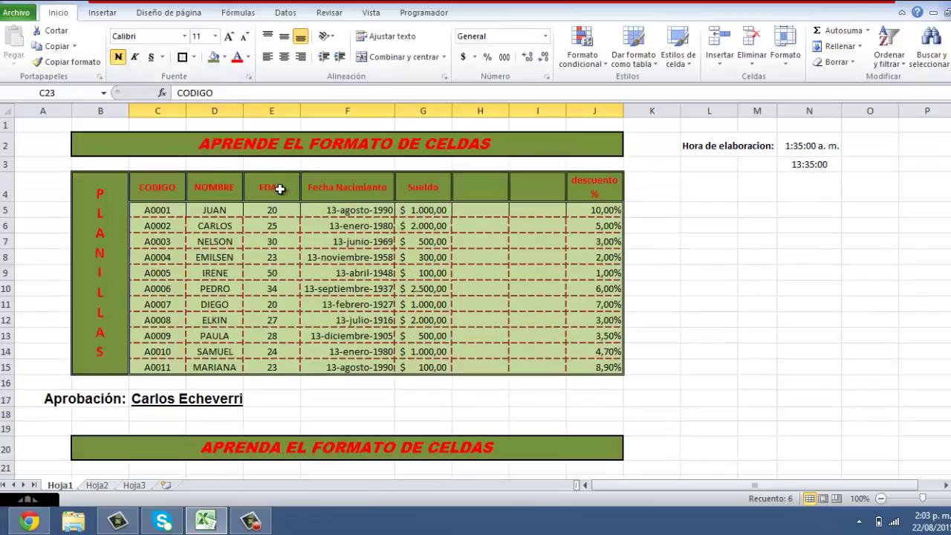
pyautogui.scroll(-3, 586, 196)
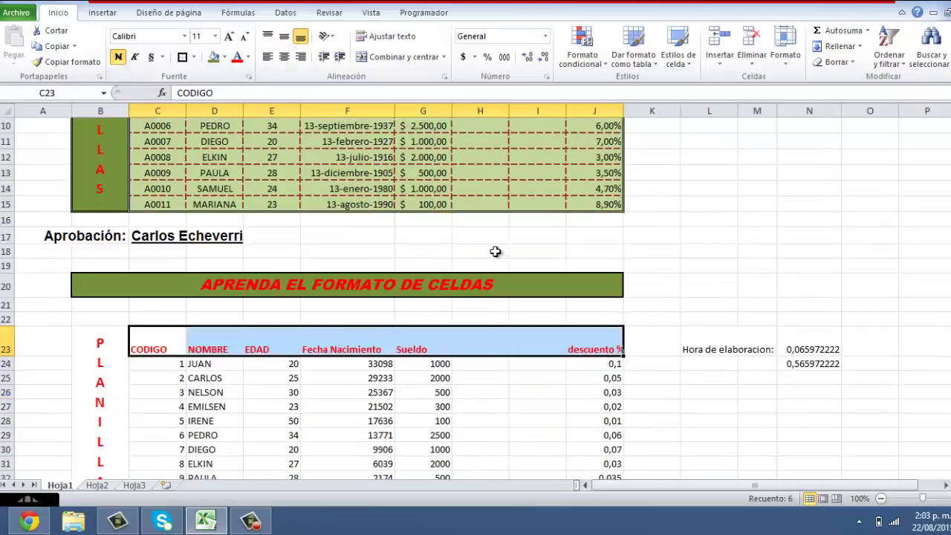
pyautogui.click(284, 57)
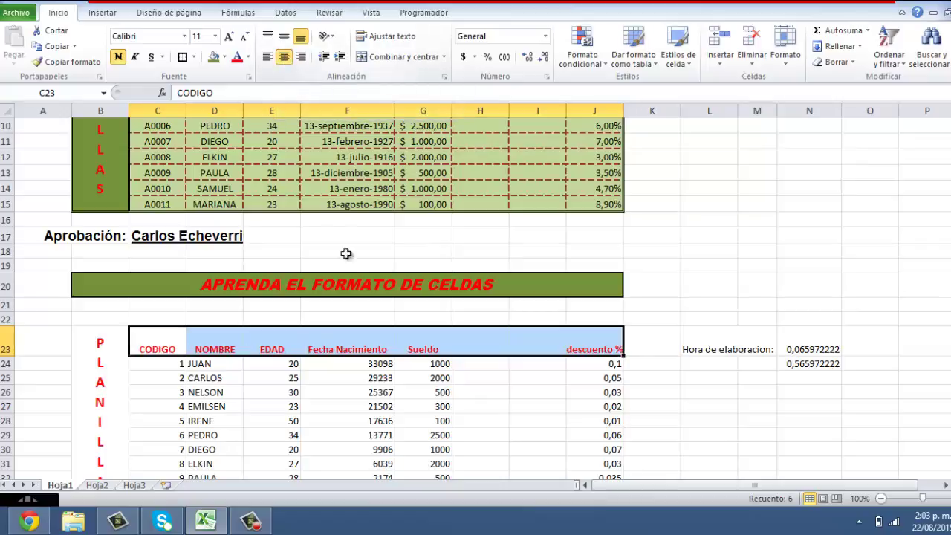
pyautogui.scroll(3, 348, 288)
pyautogui.scroll(-2, 347, 288)
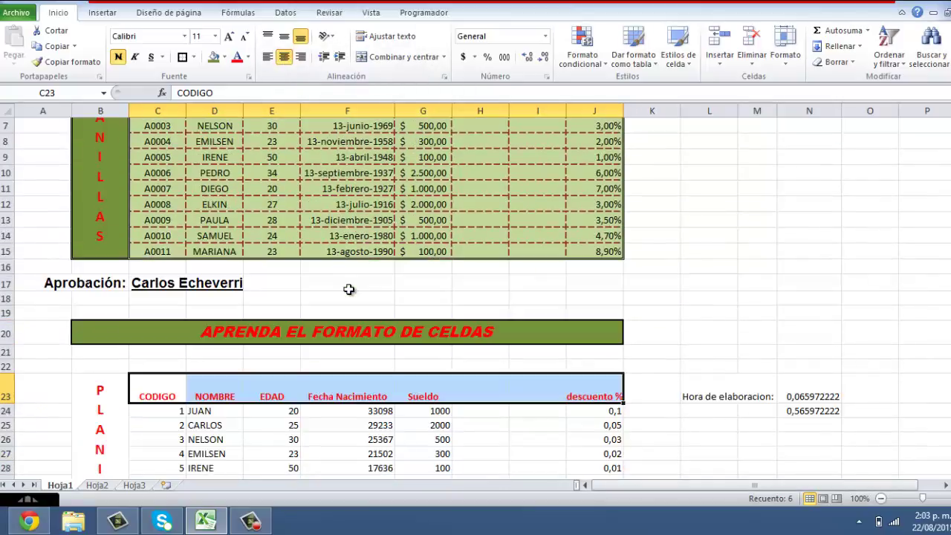
pyautogui.scroll(2, 348, 289)
pyautogui.scroll(-1, 348, 289)
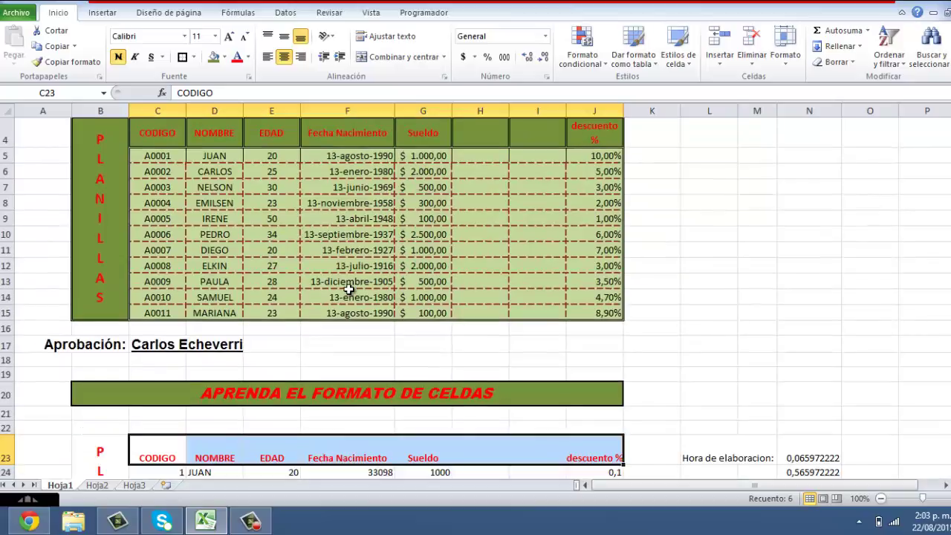
pyautogui.click(167, 155)
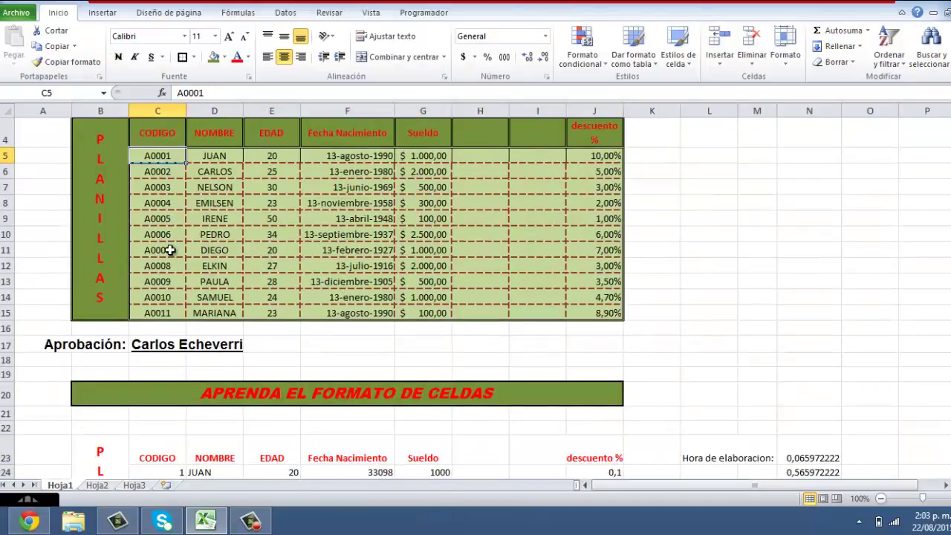
pyautogui.scroll(-2, 171, 253)
pyautogui.scroll(2, 148, 256)
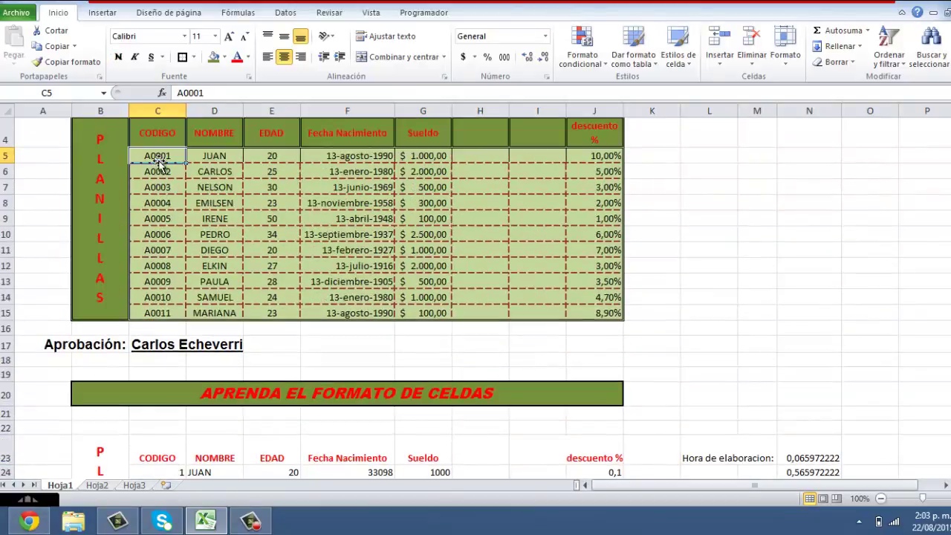
pyautogui.scroll(-3, 158, 173)
pyautogui.scroll(1, 157, 321)
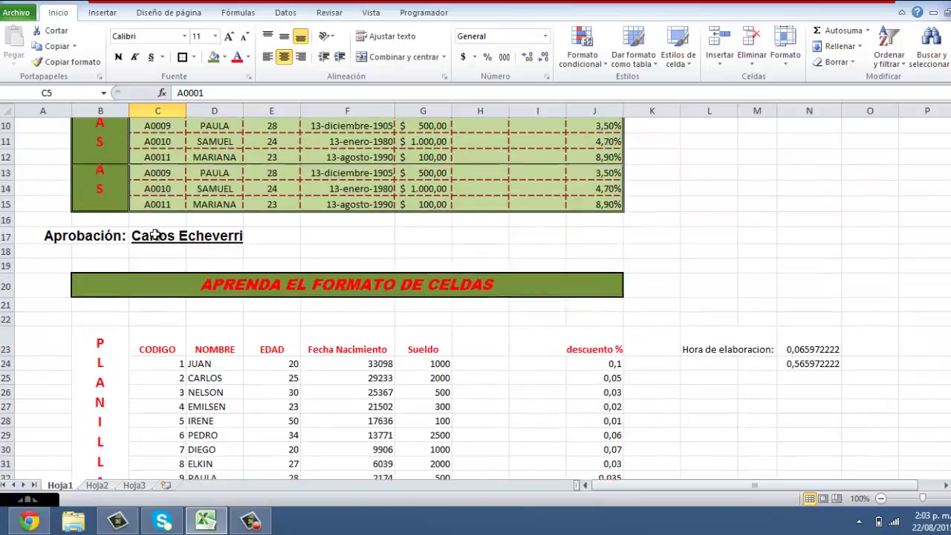
pyautogui.scroll(3, 159, 237)
pyautogui.scroll(-4, 172, 424)
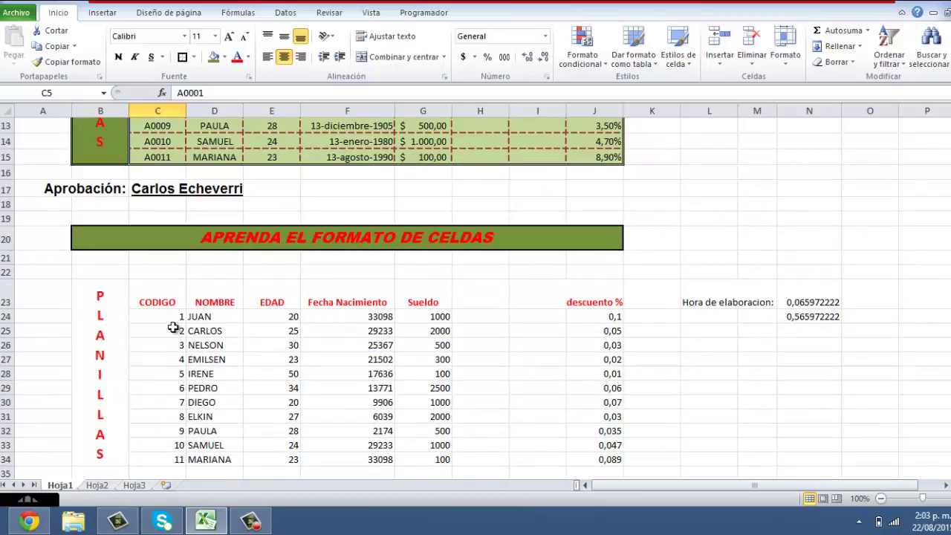
pyautogui.click(162, 313)
pyautogui.scroll(3, 186, 403)
pyautogui.scroll(1, 187, 401)
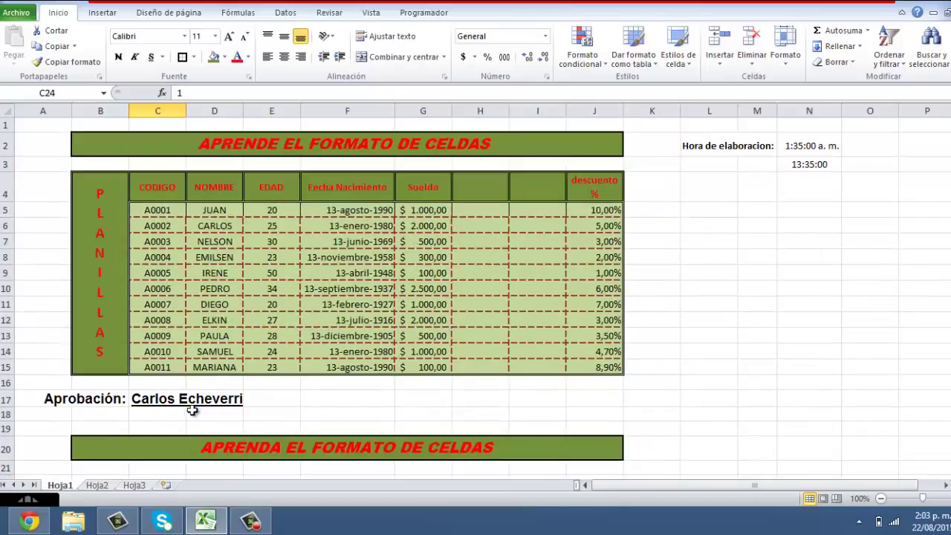
pyautogui.scroll(-2, 191, 403)
pyautogui.scroll(2, 194, 416)
pyautogui.scroll(-1, 182, 319)
pyautogui.scroll(-1, 181, 336)
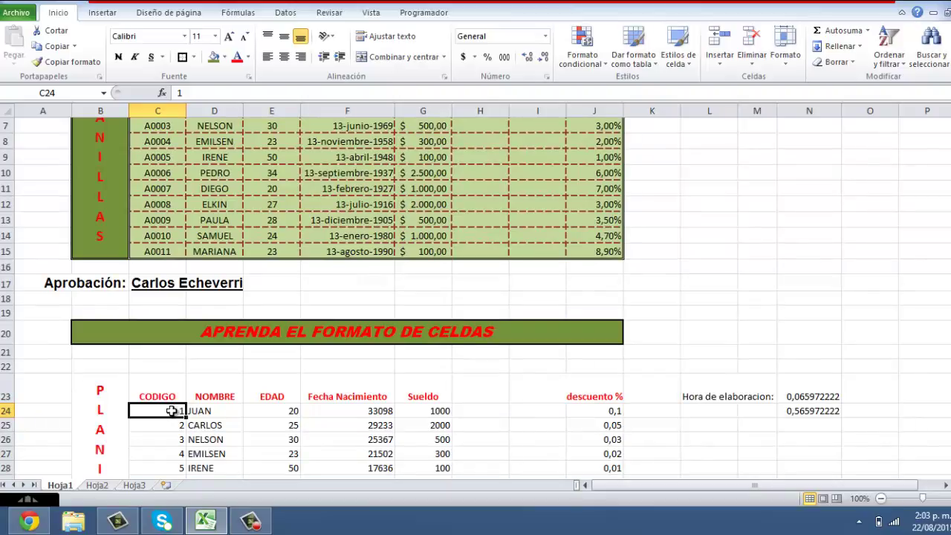
pyautogui.write('A000')
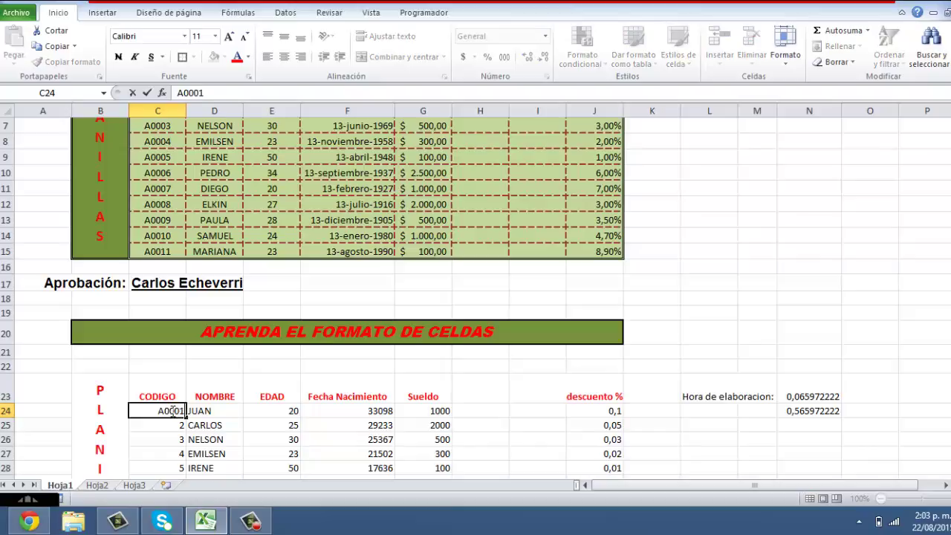
pyautogui.press('Return')
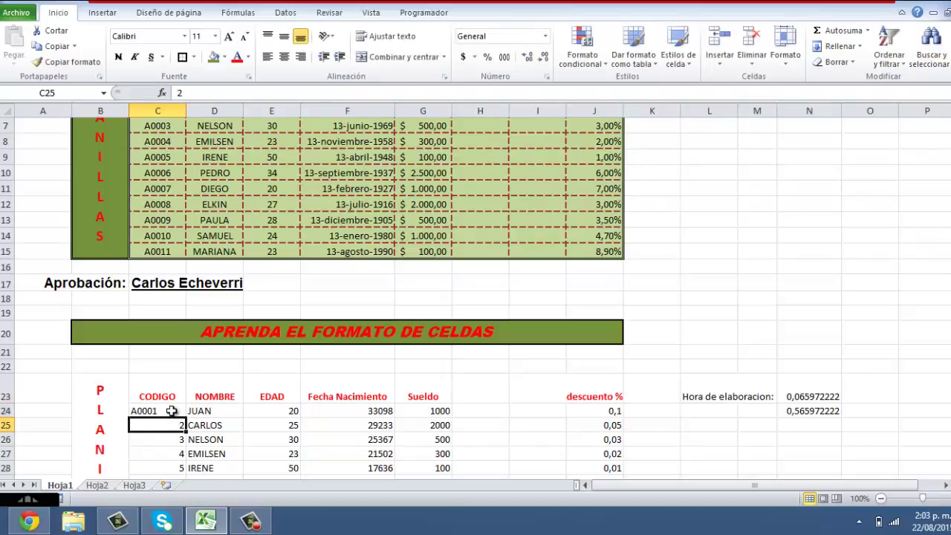
pyautogui.write('A')
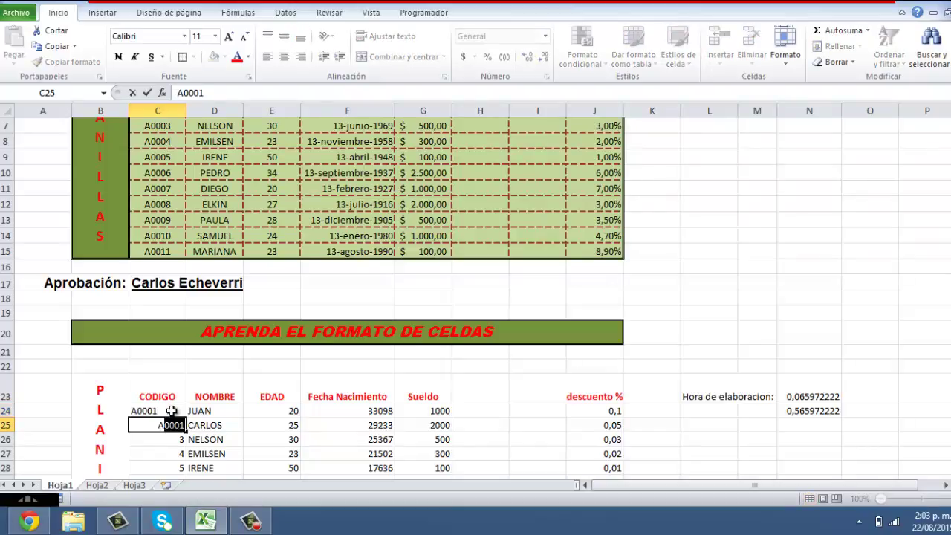
pyautogui.write('O')
pyautogui.write('0')
pyautogui.press('Return')
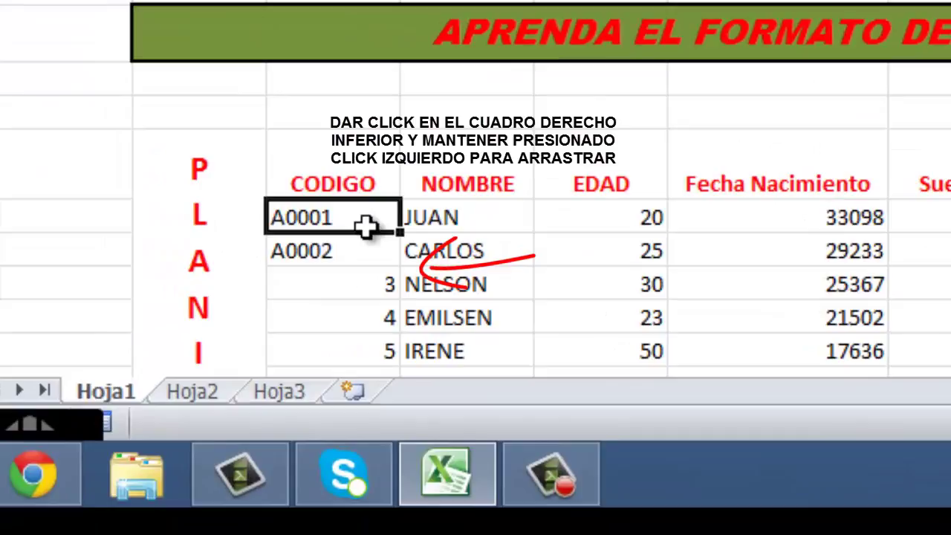
pyautogui.moveTo(365, 217)
pyautogui.mouseDown()
pyautogui.moveTo(385, 421)
pyautogui.moveTo(370, 340)
pyautogui.mouseUp()
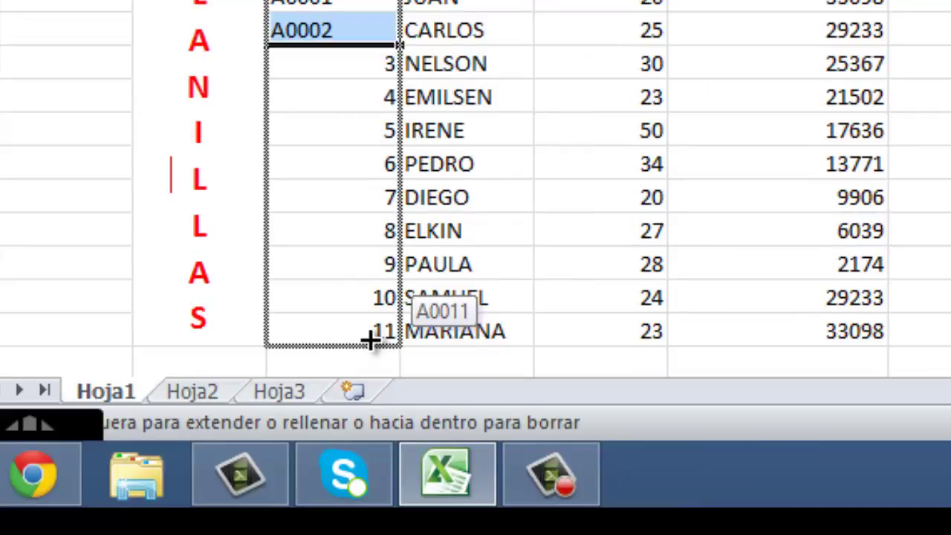
pyautogui.moveTo(369, 341); pyautogui.dragTo(367, 335)
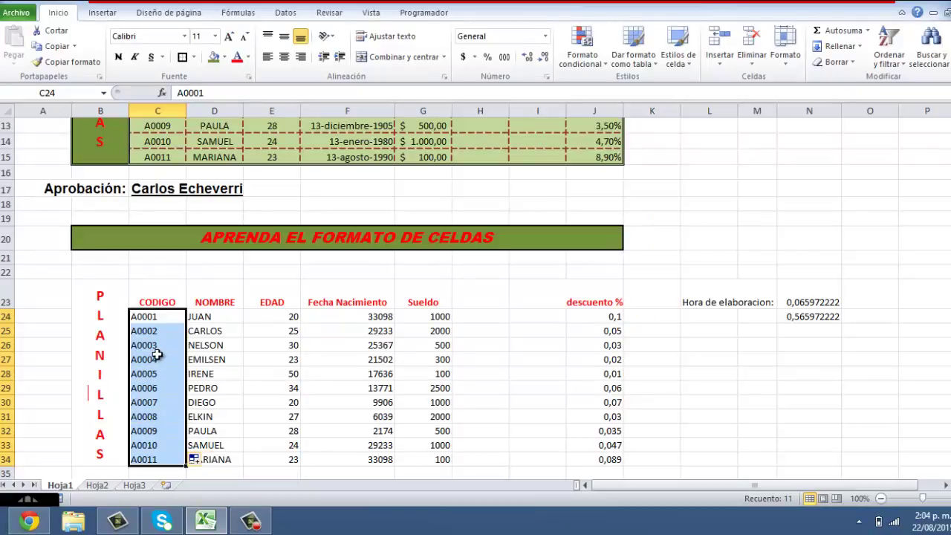
pyautogui.click(168, 323)
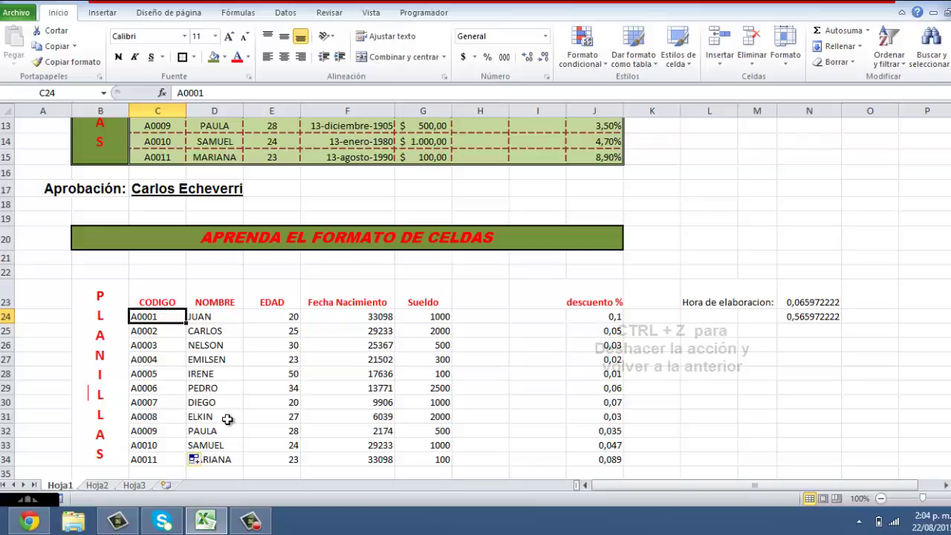
pyautogui.hotkey('ctrl', 'z')
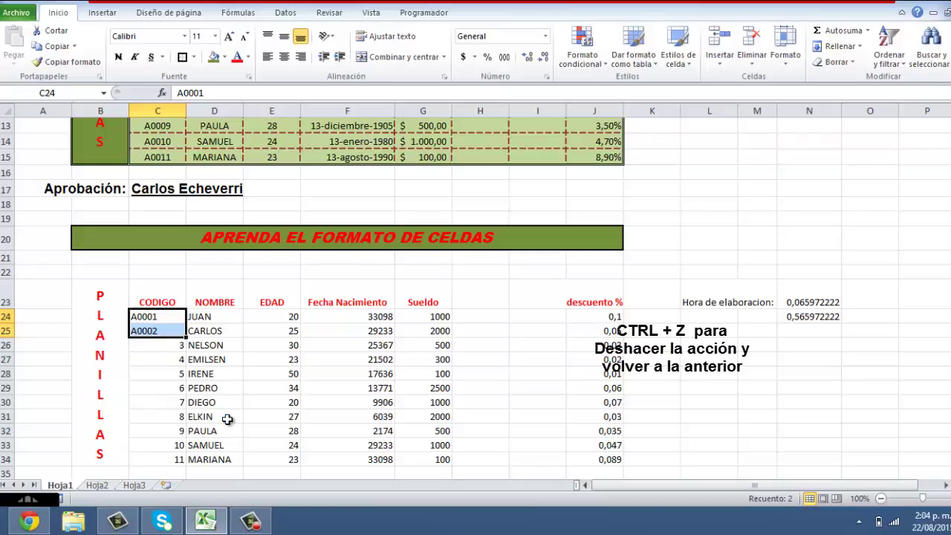
pyautogui.hotkey('ctrl', 'z')
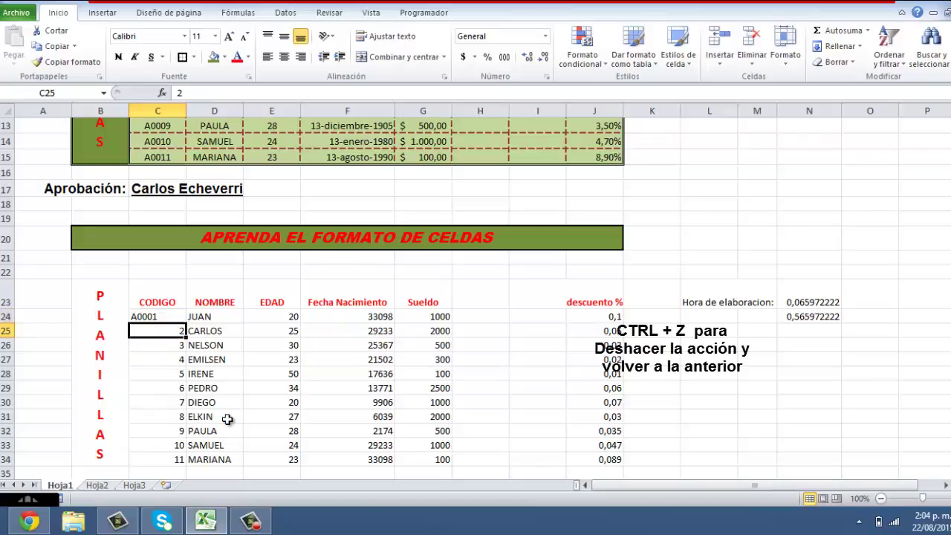
pyautogui.hotkey('ctrl', 'z')
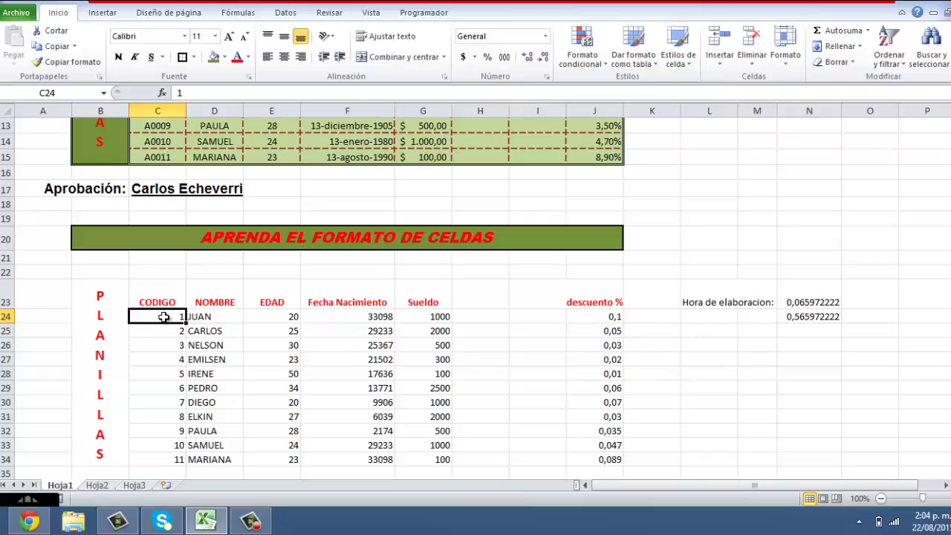
# Step: Select the CODIGO numbers C24:C34 and bring up Format Cells with Ctrl+1
pyautogui.moveTo(163, 316)
pyautogui.mouseDown()
pyautogui.moveTo(152, 434)
pyautogui.moveTo(140, 448)
pyautogui.mouseUp()
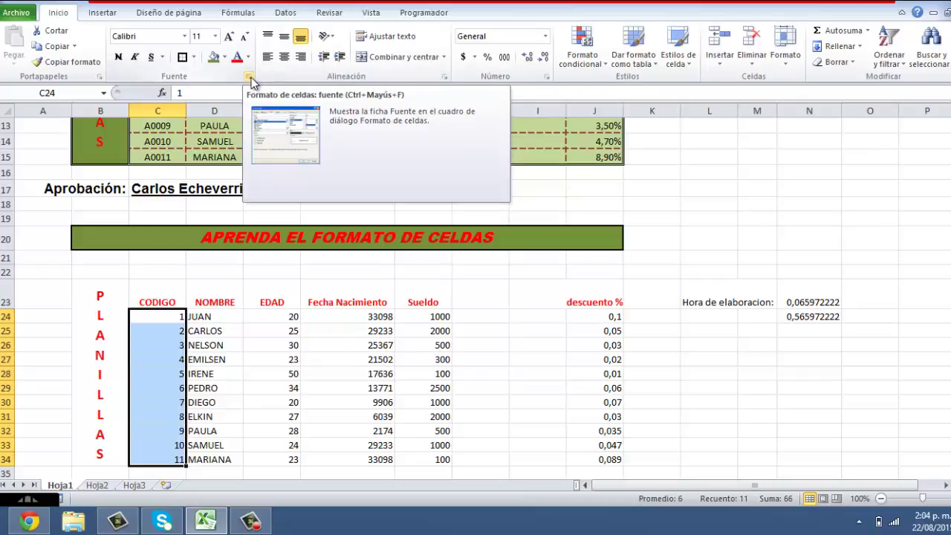
pyautogui.click(250, 77)
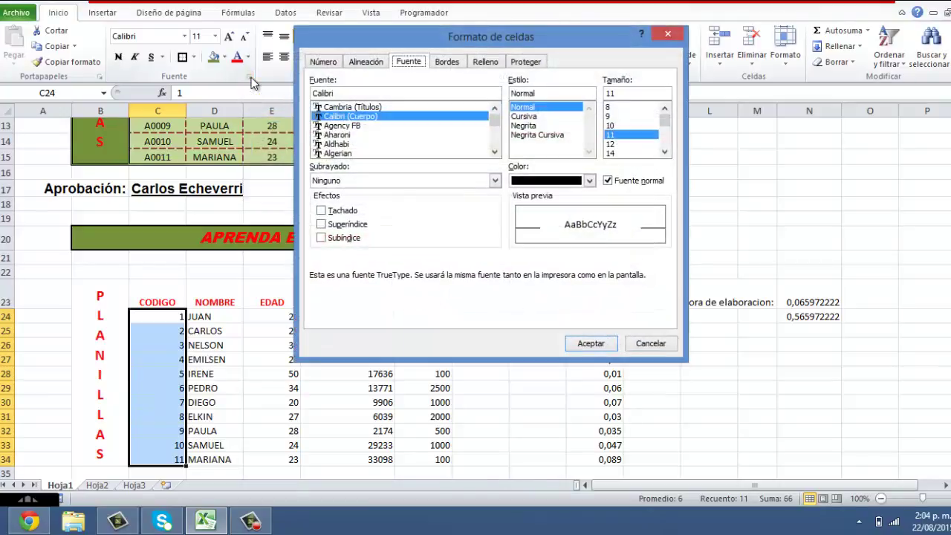
pyautogui.click(663, 35)
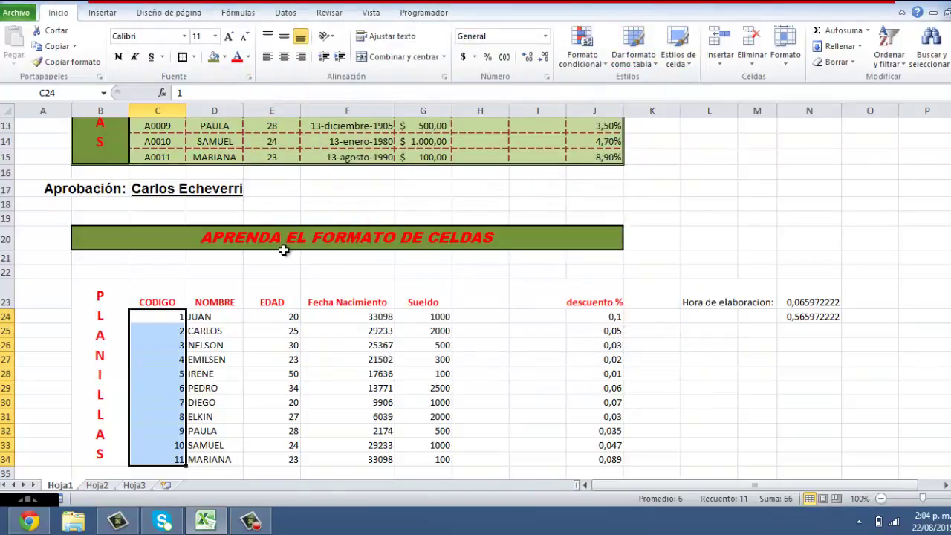
pyautogui.hotkey('ctrl', '1')
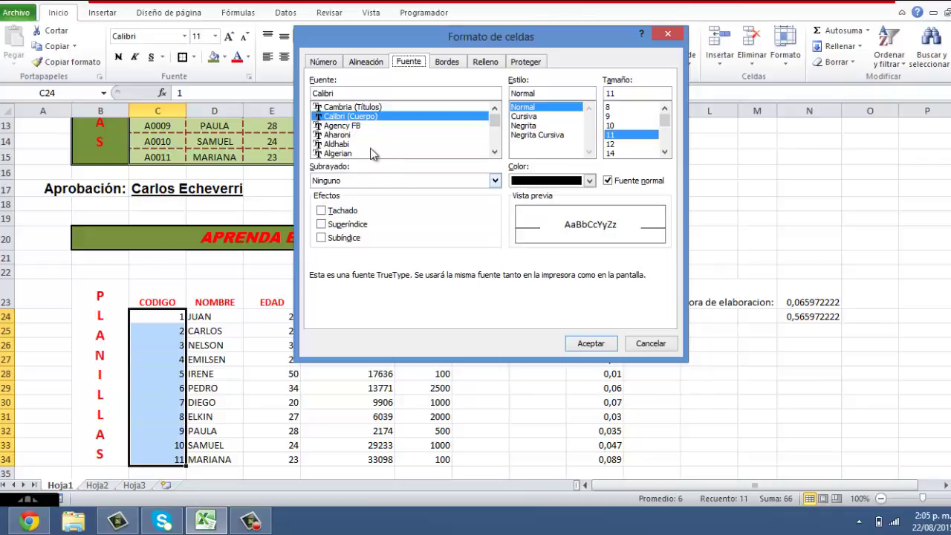
# Step: Give C24:C34 the custom number format A0000 so codes show A0001 through A0011
pyautogui.click(327, 62)
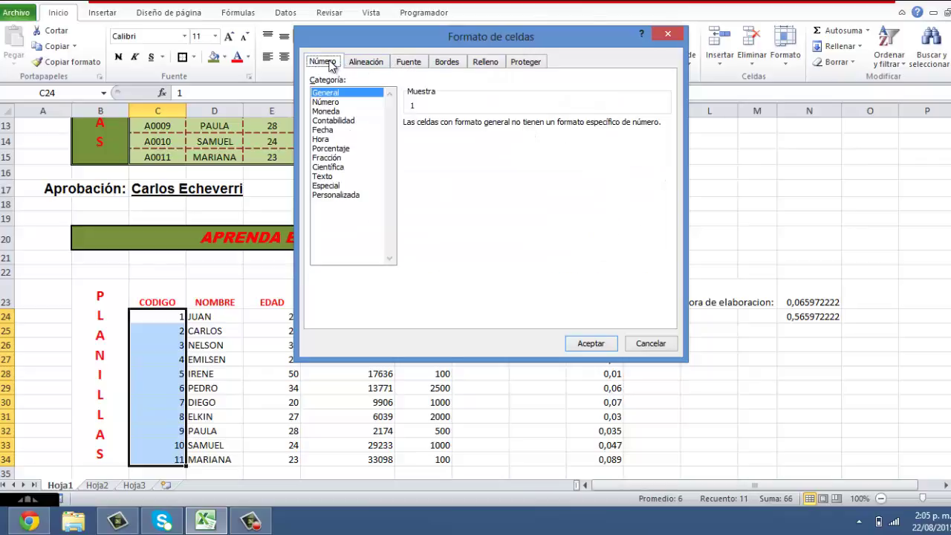
pyautogui.click(351, 194)
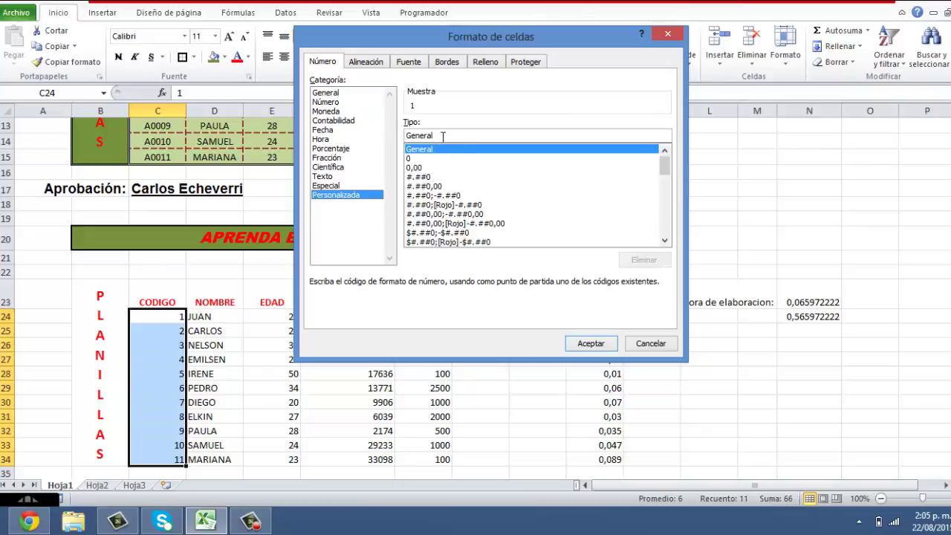
pyautogui.moveTo(448, 136); pyautogui.dragTo(406, 137)
pyautogui.write('a')
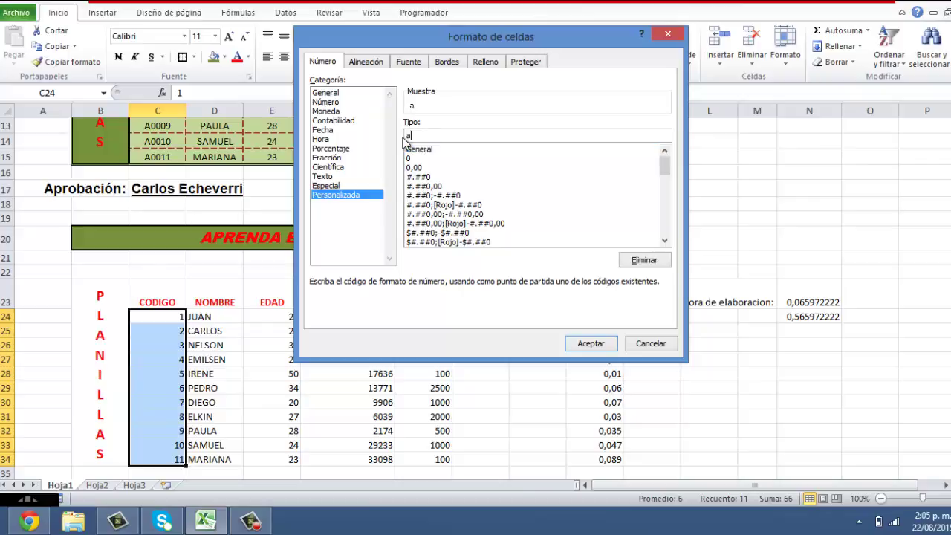
pyautogui.press('BackSpace')
pyautogui.write('A0000')
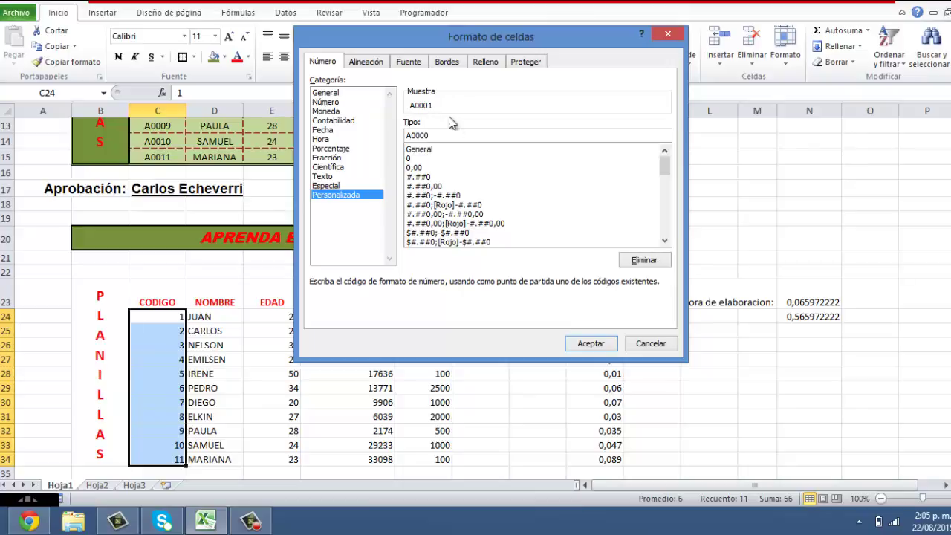
pyautogui.click(587, 343)
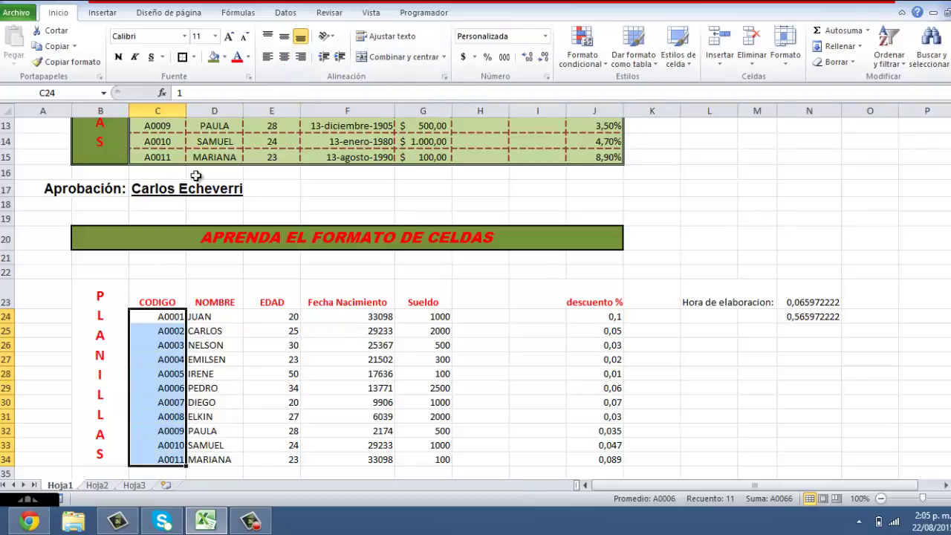
# Step: Centre the second table's CODIGO, NOMBRE and EDAD cells C24:E34
pyautogui.scroll(2, 199, 216)
pyautogui.scroll(2, 199, 216)
pyautogui.scroll(-1, 186, 230)
pyautogui.moveTo(165, 155)
pyautogui.mouseDown()
pyautogui.moveTo(264, 284)
pyautogui.moveTo(266, 311)
pyautogui.mouseUp()
pyautogui.scroll(-2, 262, 303)
pyautogui.scroll(-2, 263, 303)
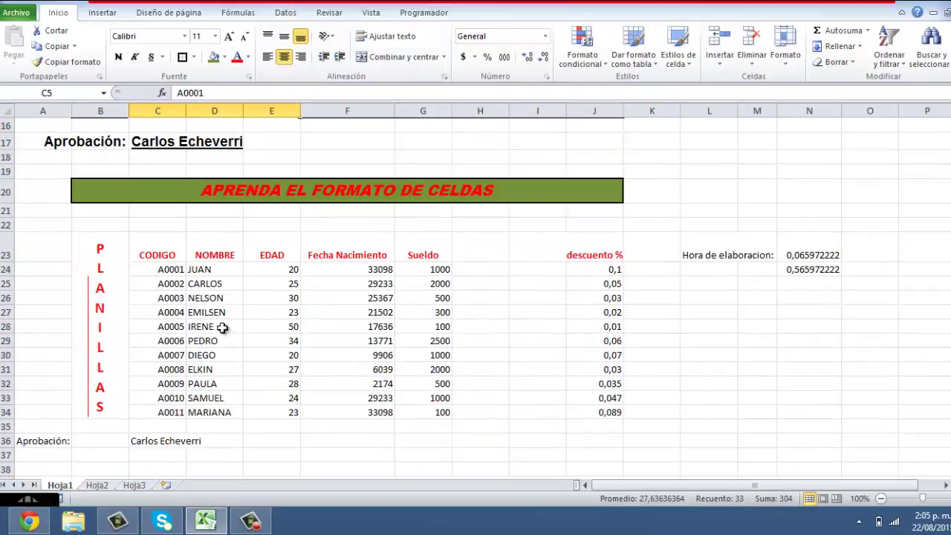
pyautogui.moveTo(165, 272); pyautogui.dragTo(269, 410)
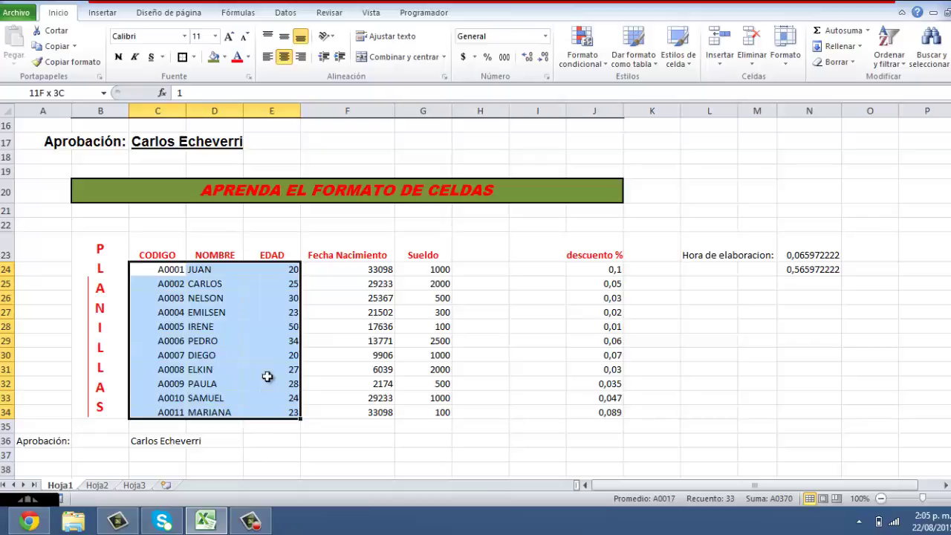
pyautogui.click(284, 57)
pyautogui.scroll(2, 202, 357)
pyautogui.scroll(3, 202, 357)
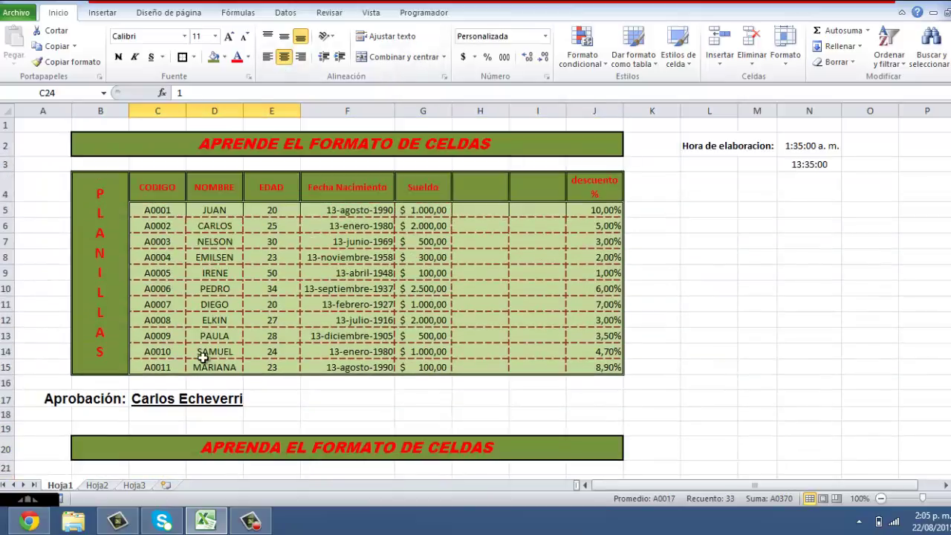
pyautogui.scroll(-4, 202, 359)
pyautogui.scroll(-1, 202, 360)
pyautogui.scroll(4, 201, 362)
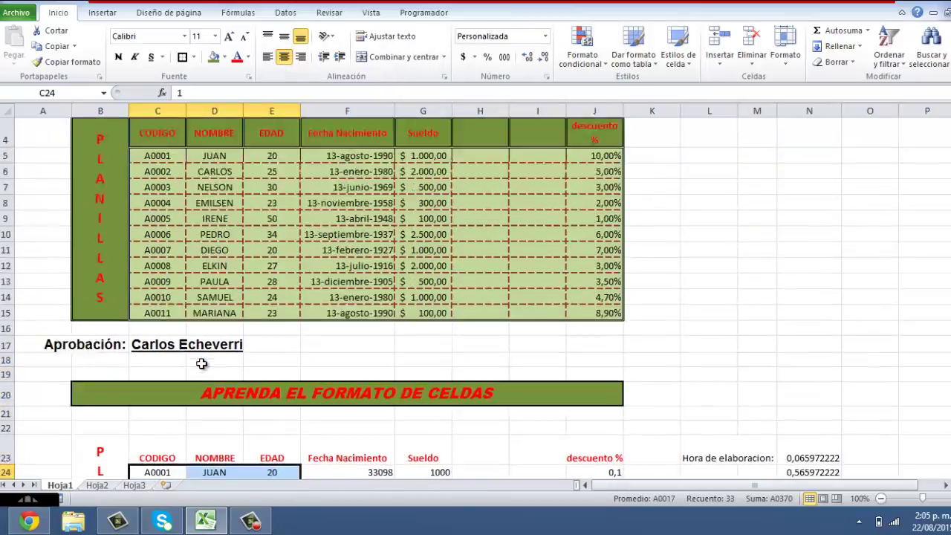
pyautogui.scroll(1, 201, 365)
pyautogui.scroll(-1, 201, 365)
pyautogui.scroll(-1, 201, 364)
pyautogui.click(345, 248)
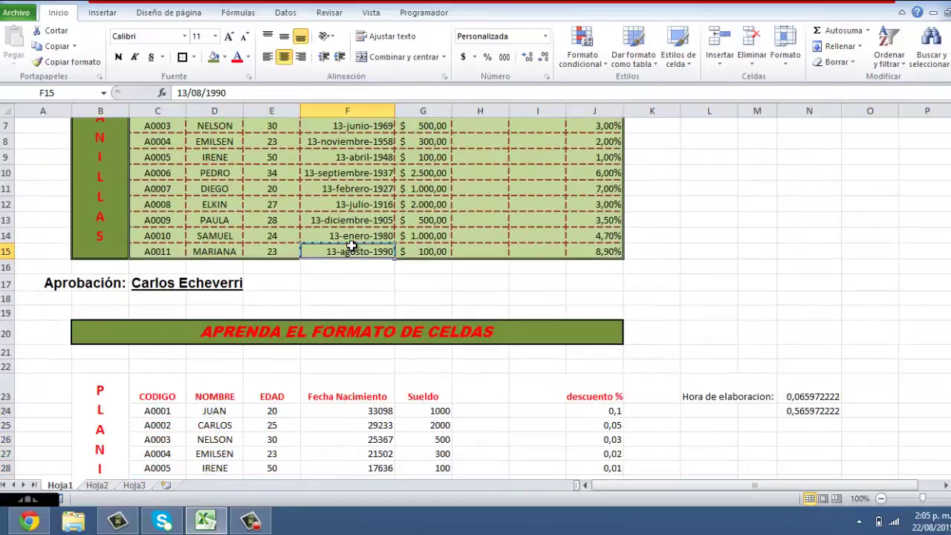
pyautogui.scroll(2, 351, 244)
pyautogui.moveTo(356, 212); pyautogui.dragTo(356, 367)
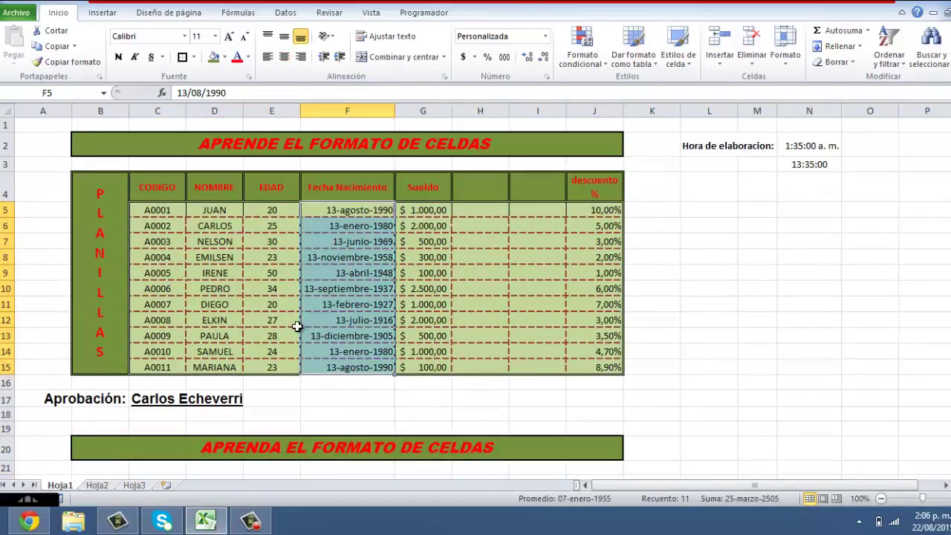
pyautogui.click(350, 207)
pyautogui.scroll(-3, 366, 246)
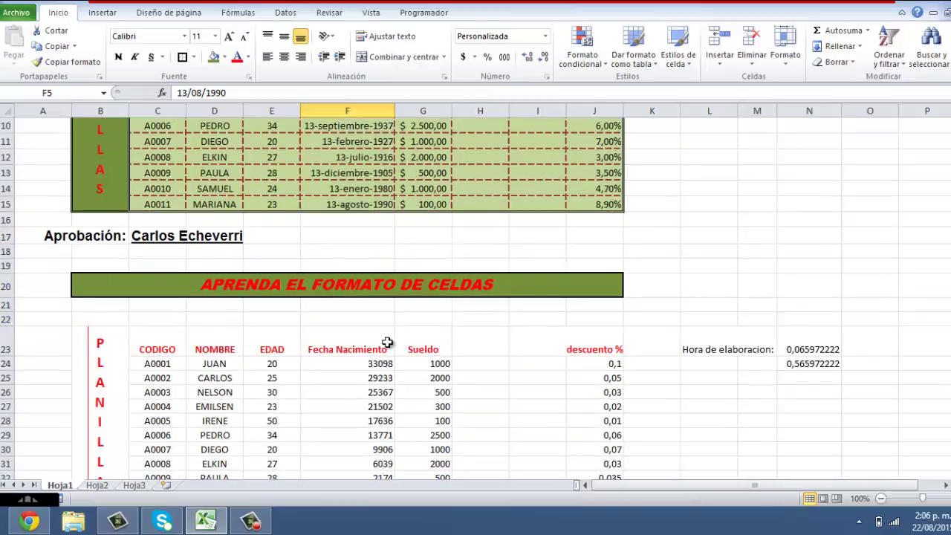
pyautogui.click(371, 363)
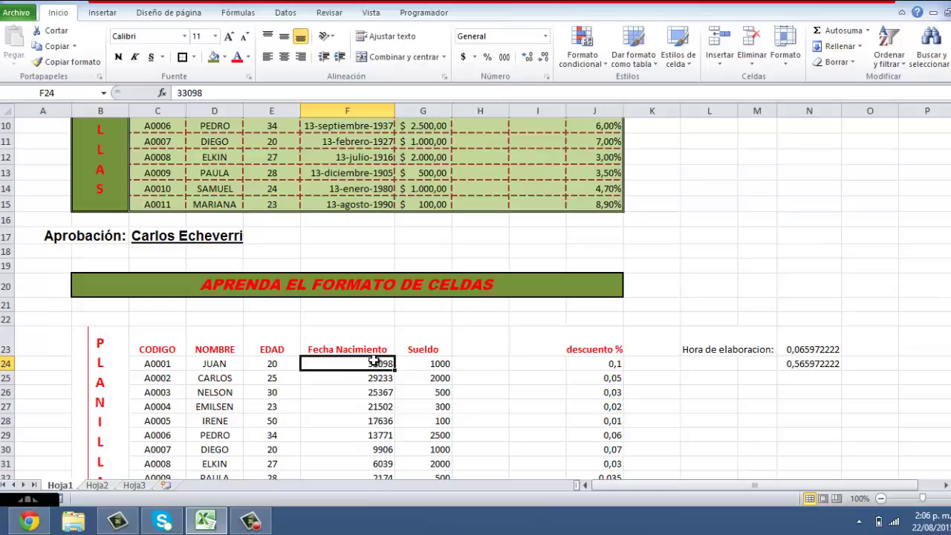
# Step: Select the birth dates F24:F34 and apply the Fecha corta format
pyautogui.moveTo(373, 363); pyautogui.dragTo(365, 444)
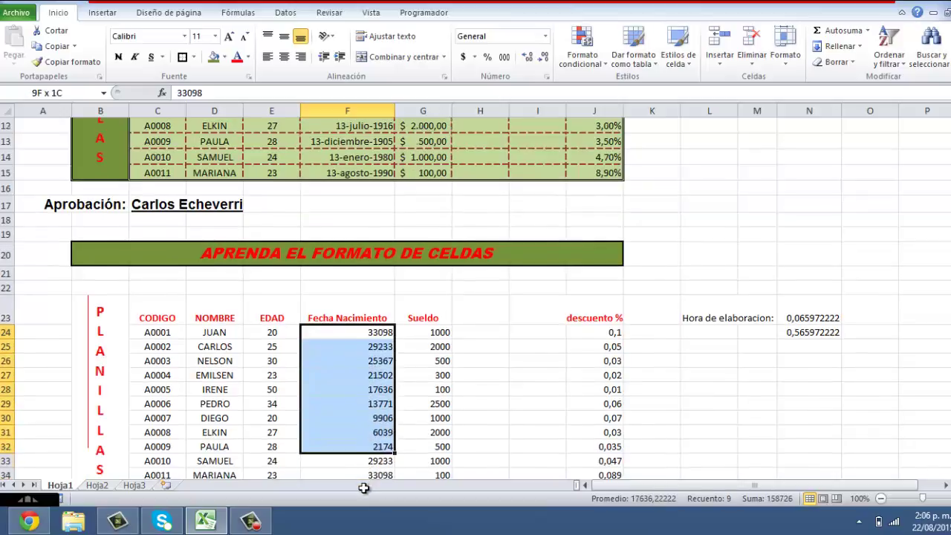
pyautogui.moveTo(365, 443); pyautogui.dragTo(356, 442)
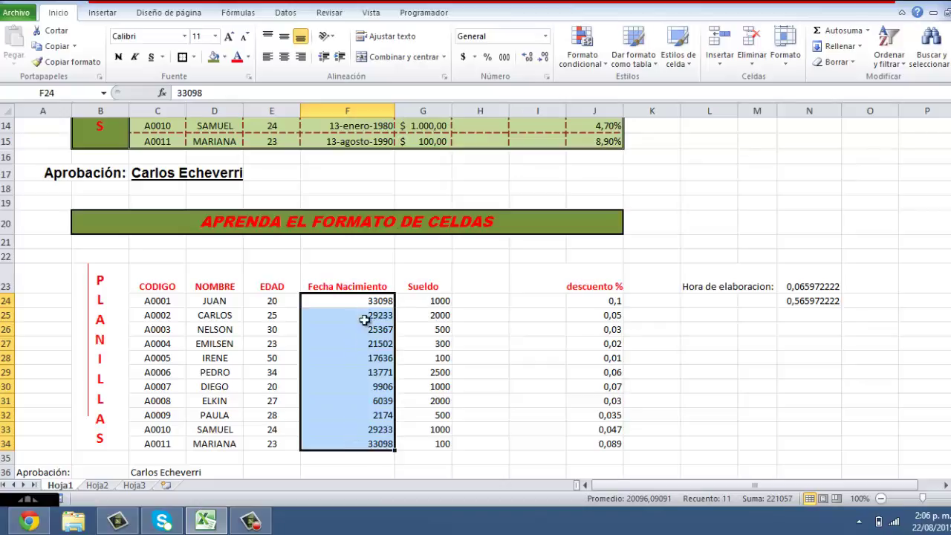
pyautogui.click(550, 41)
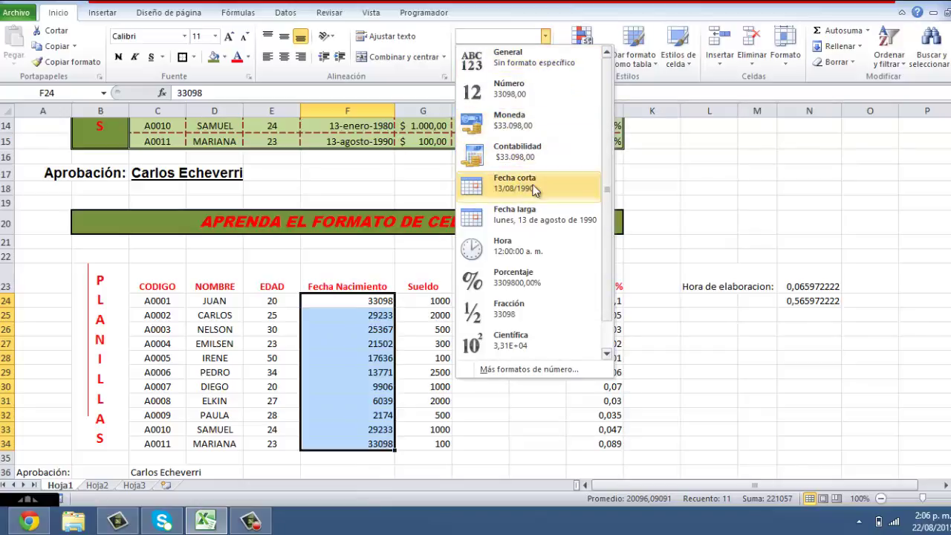
pyautogui.moveTo(607, 186); pyautogui.dragTo(605, 198)
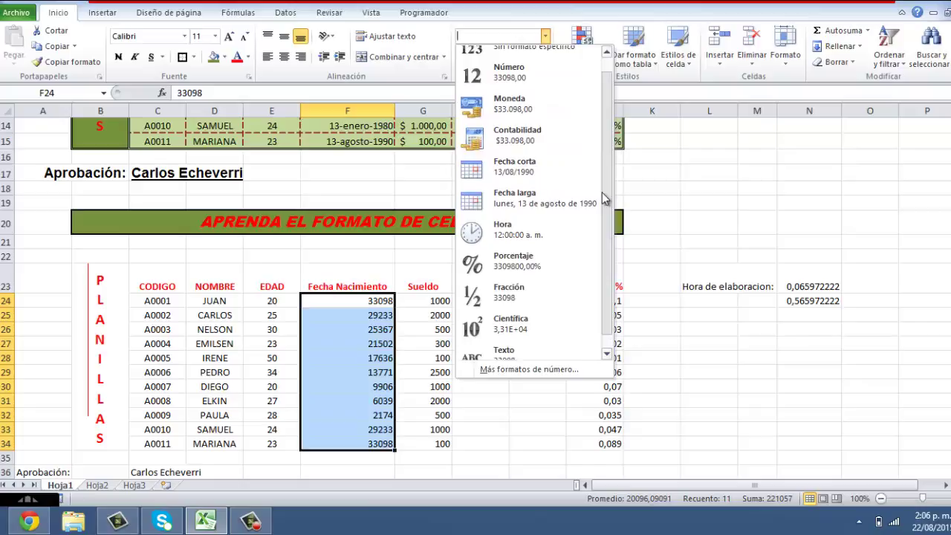
pyautogui.click(533, 173)
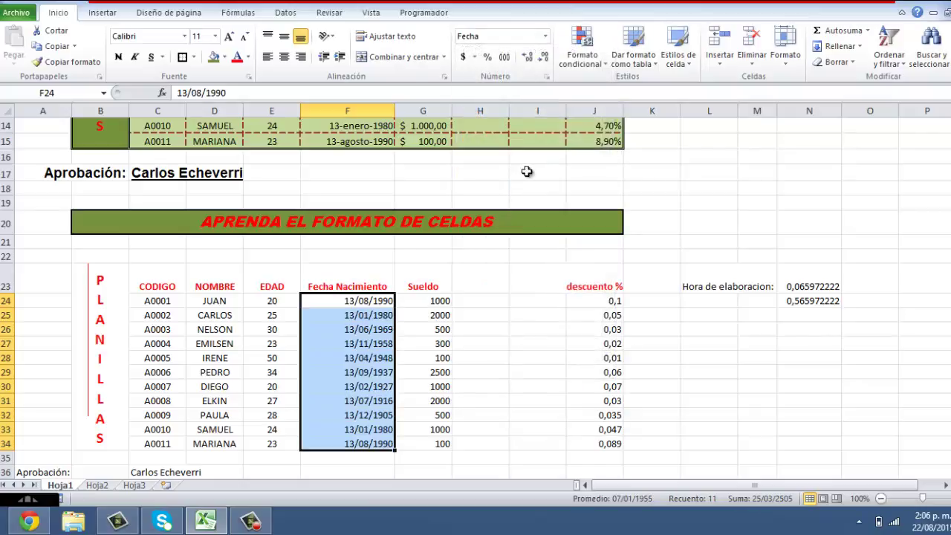
# Step: Switch the birth dates to Fecha larga, e.g. lunes, 13 de agosto de 1990
pyautogui.click(546, 35)
pyautogui.click(524, 213)
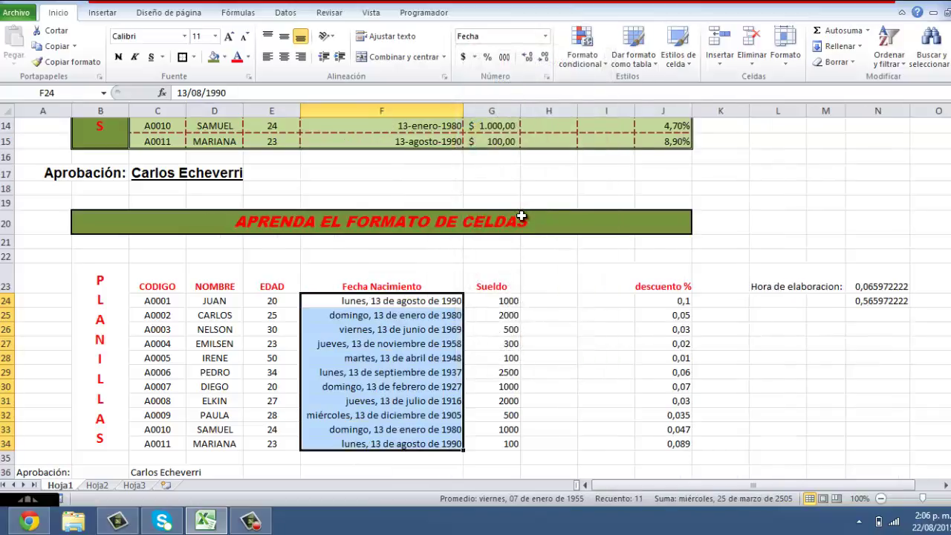
pyautogui.scroll(1, 375, 331)
pyautogui.scroll(1, 373, 357)
pyautogui.scroll(-1, 373, 356)
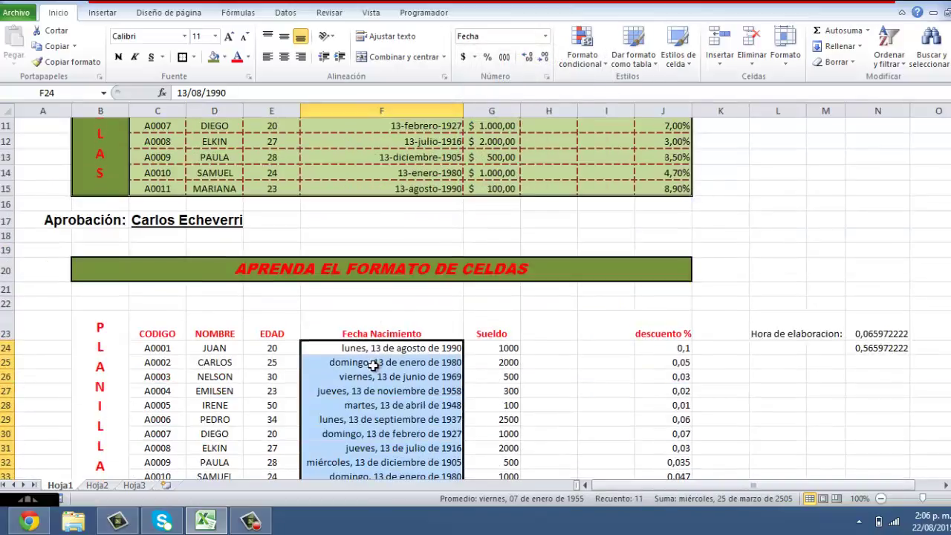
pyautogui.scroll(-2, 368, 443)
pyautogui.scroll(1, 363, 391)
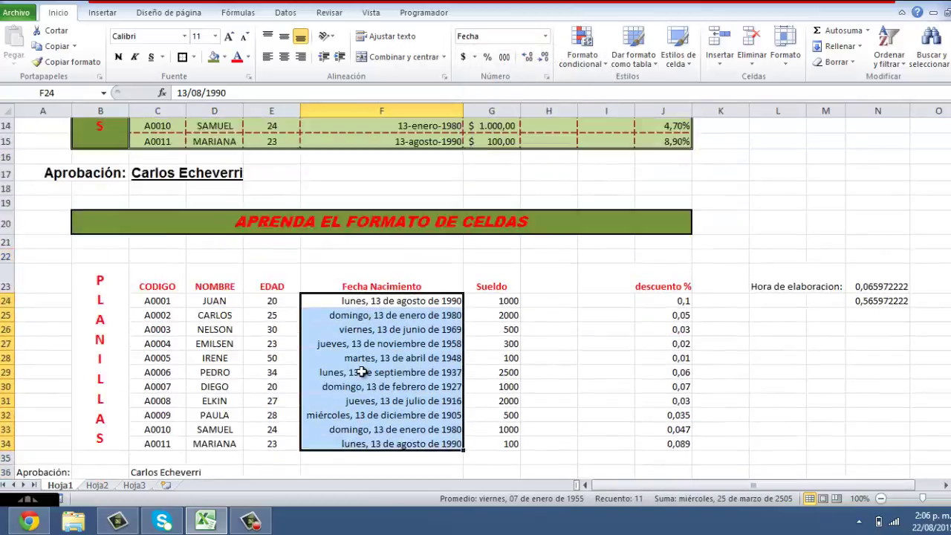
pyautogui.scroll(4, 366, 367)
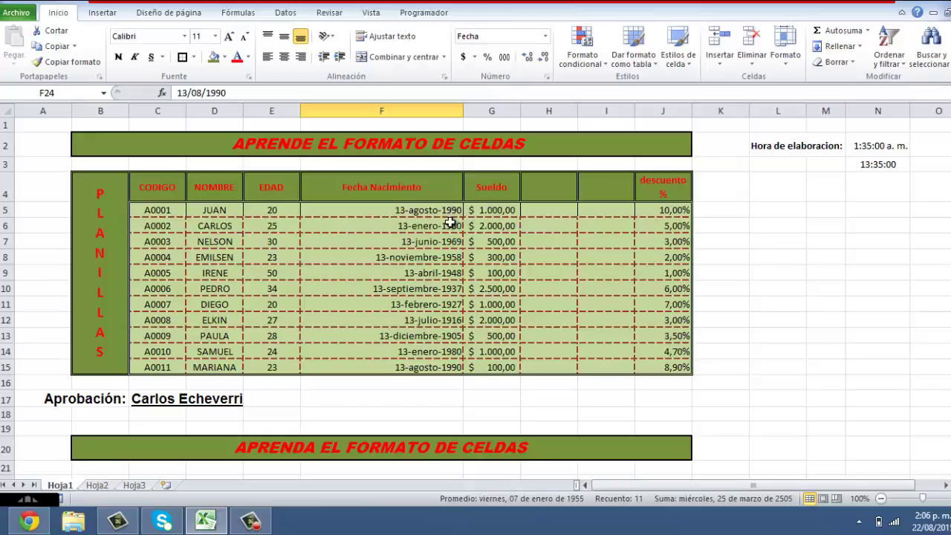
pyautogui.scroll(-3, 451, 215)
pyautogui.scroll(-1, 455, 245)
pyautogui.scroll(2, 429, 320)
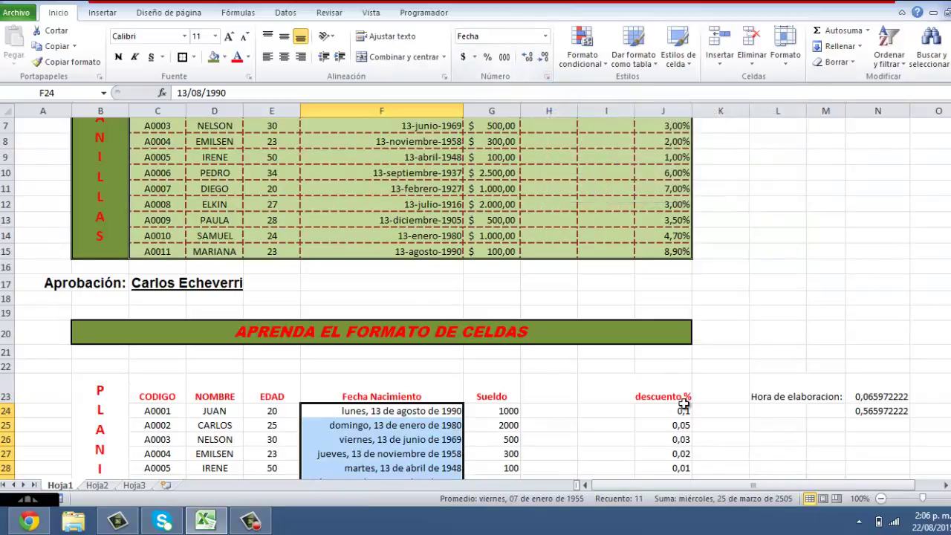
# Step: Open the Fecha date options in Format Cells, scroll the Tipo list, and move the dialog aside
pyautogui.hotkey('ctrl', '1')
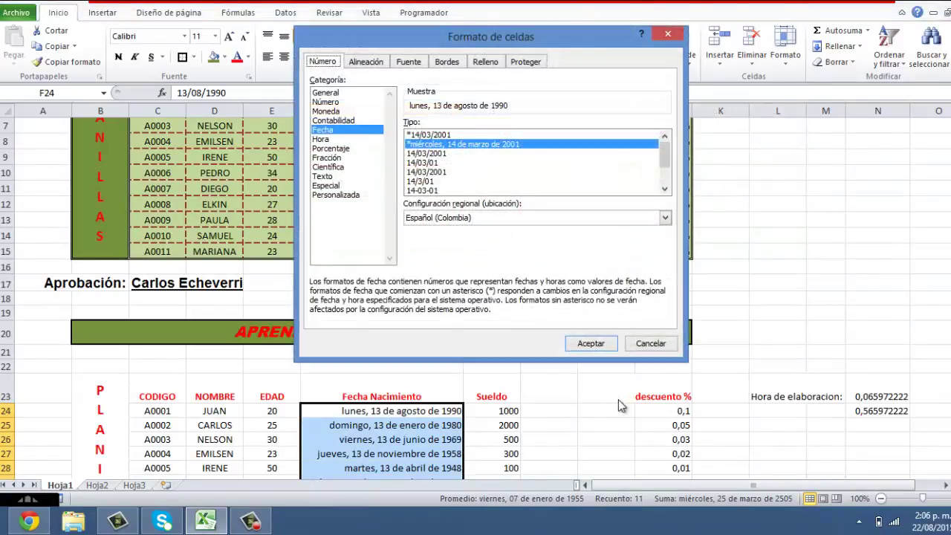
pyautogui.click(664, 189)
pyautogui.click(664, 189)
pyautogui.moveTo(664, 164); pyautogui.dragTo(666, 141)
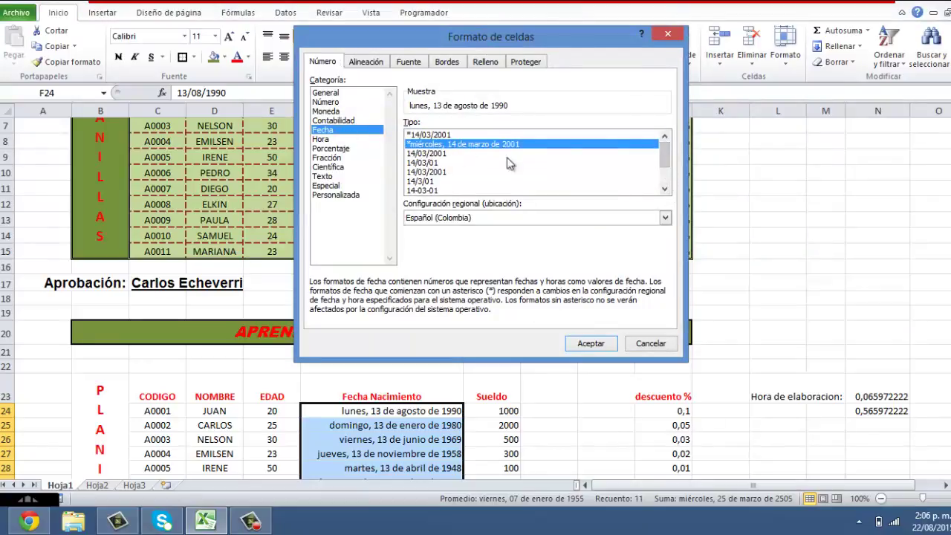
pyautogui.click(664, 188)
pyautogui.click(664, 189)
pyautogui.click(664, 188)
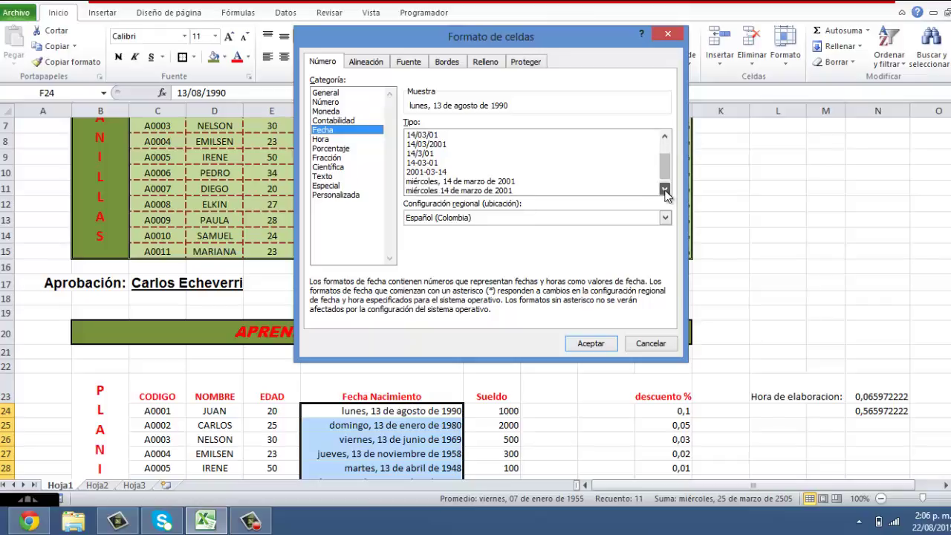
pyautogui.click(665, 188)
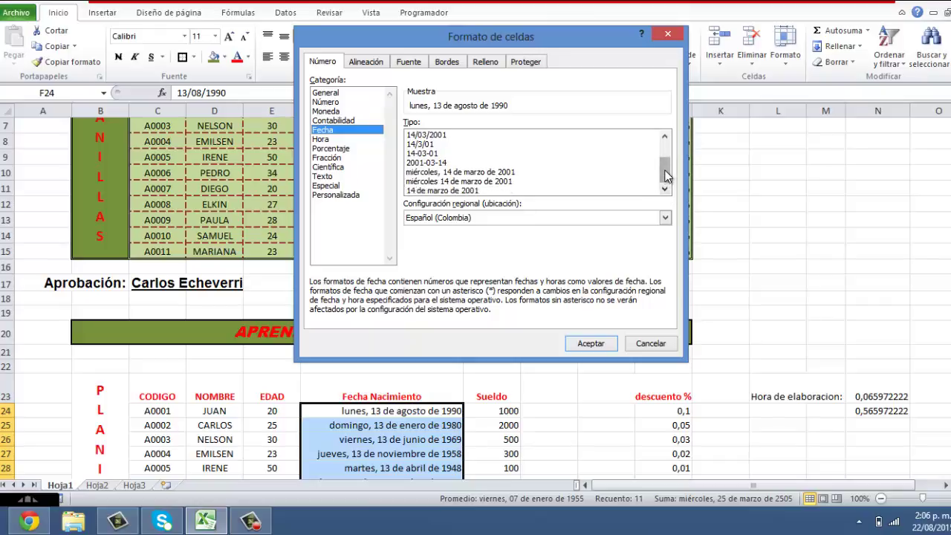
pyautogui.moveTo(666, 170); pyautogui.dragTo(666, 142)
pyautogui.moveTo(569, 48); pyautogui.dragTo(759, 39)
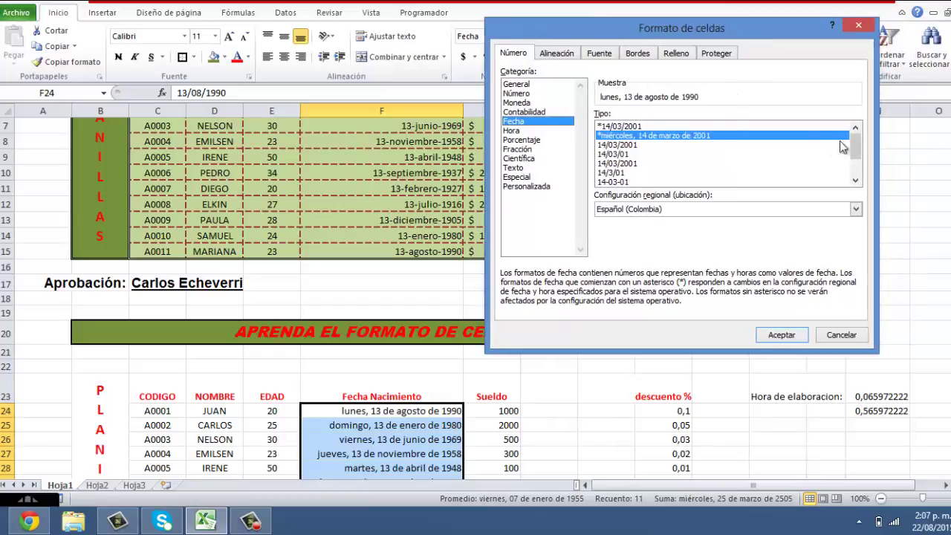
# Step: Preview several date styles and settle on 14/03/2001, showing 13/08/1990
pyautogui.click(626, 154)
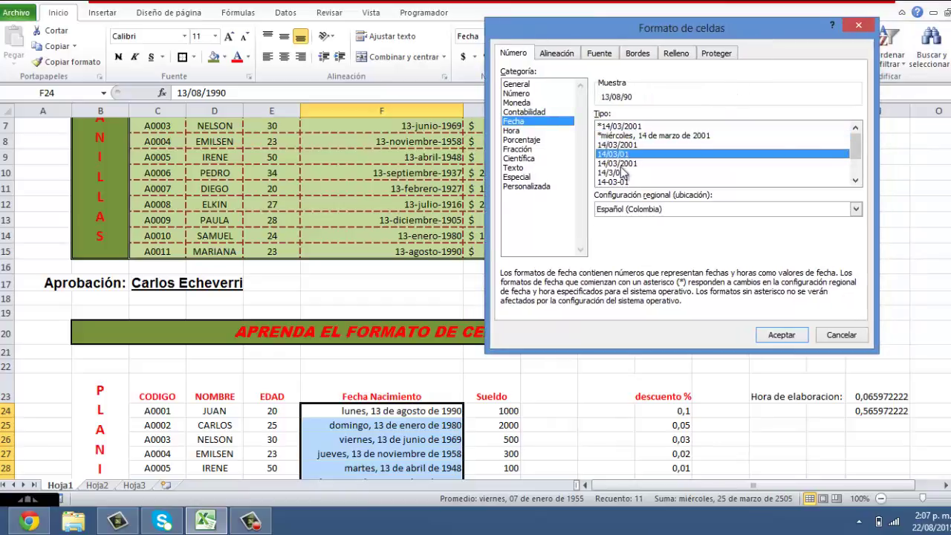
pyautogui.click(622, 162)
pyautogui.click(622, 172)
pyautogui.click(622, 181)
pyautogui.click(860, 168)
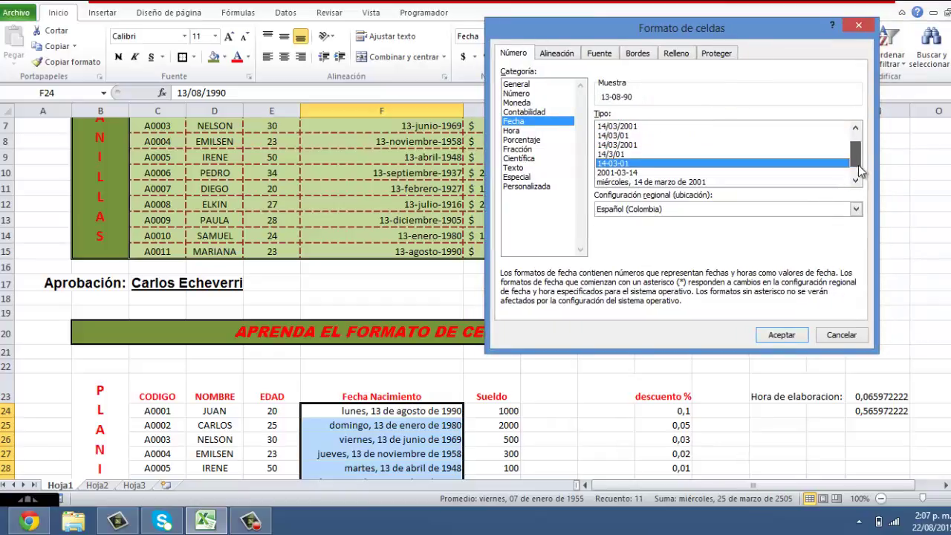
pyautogui.click(635, 163)
pyautogui.click(637, 173)
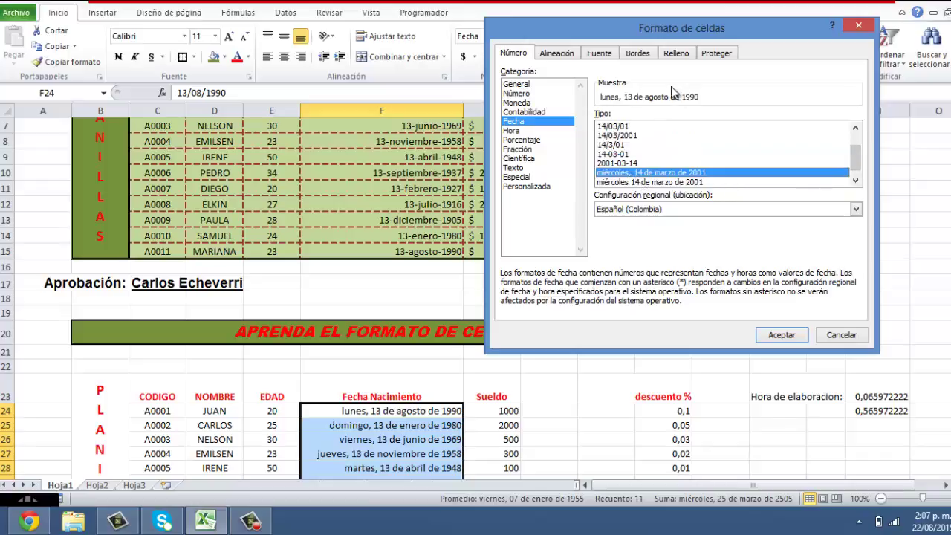
pyautogui.click(667, 182)
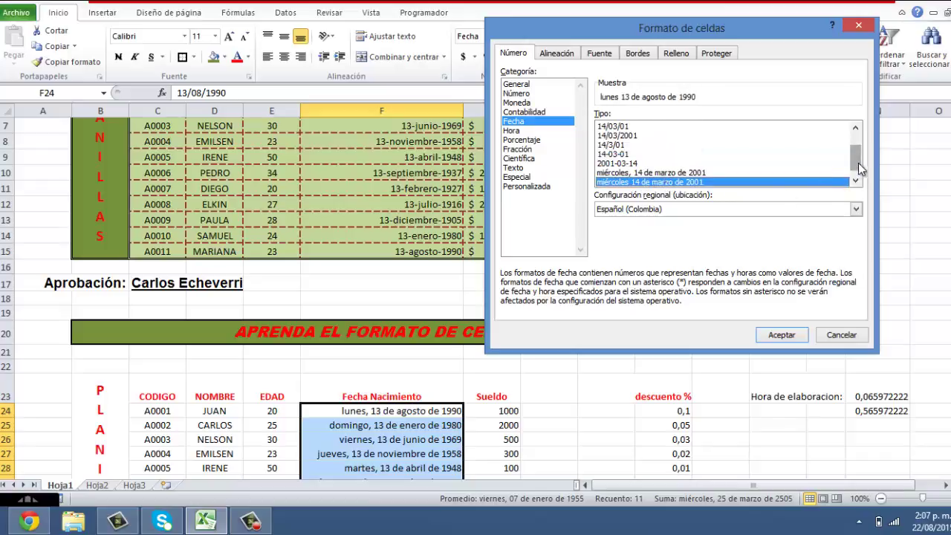
pyautogui.scroll(-1, 858, 163)
pyautogui.click(635, 182)
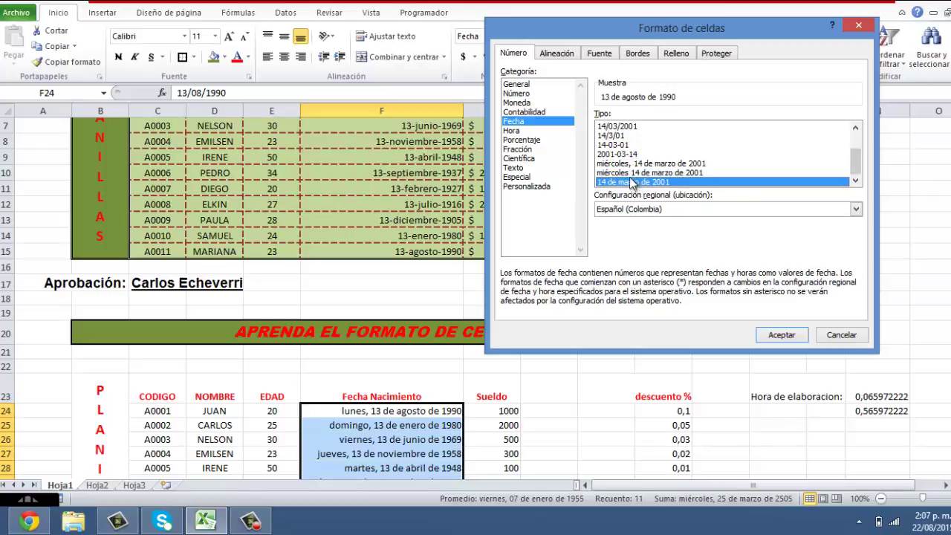
pyautogui.moveTo(860, 169); pyautogui.dragTo(858, 127)
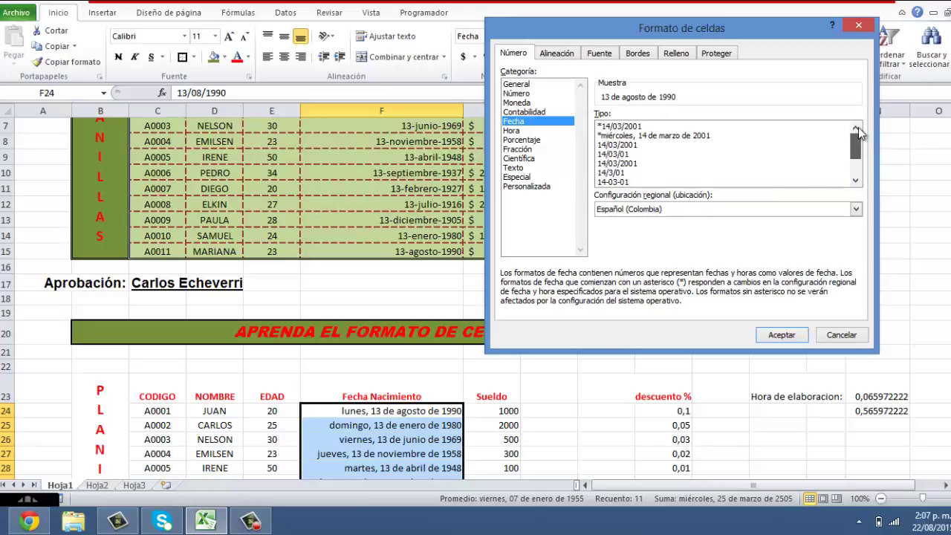
pyautogui.click(637, 136)
pyautogui.click(631, 144)
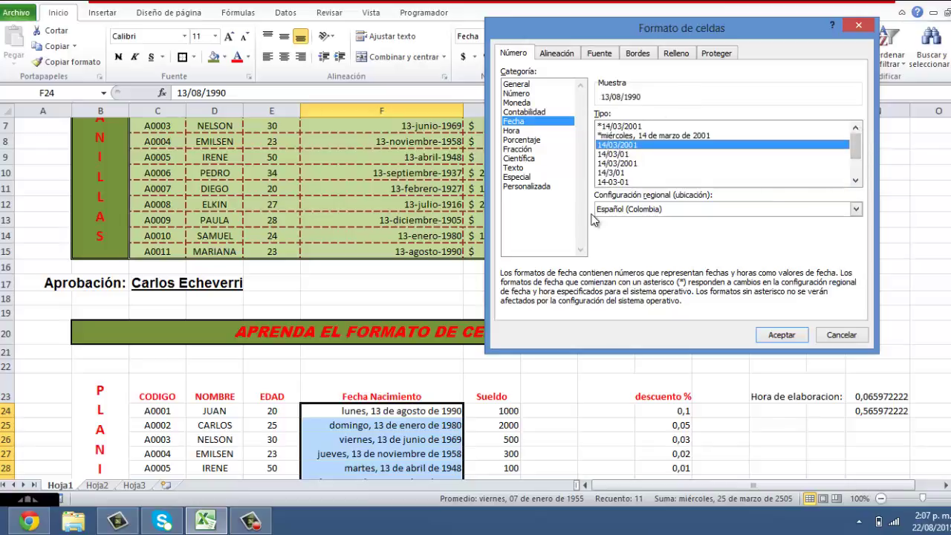
# Step: In the Personalizada category, replace the Tipo code with the custom date code DD-Mmmm
pyautogui.click(534, 187)
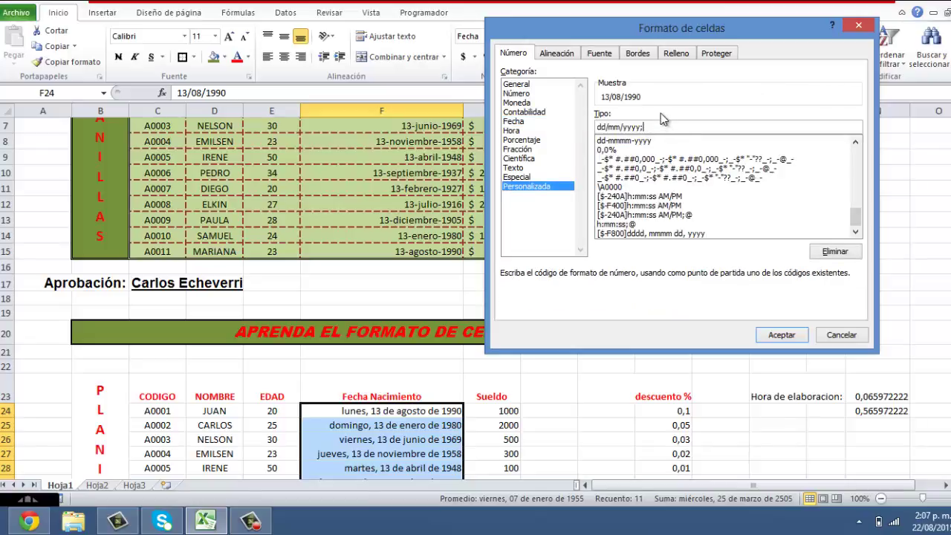
pyautogui.press('BackSpace')
pyautogui.press('BackSpace')
pyautogui.press('BackSpace')
pyautogui.press('BackSpace')
pyautogui.press('BackSpace')
pyautogui.press('BackSpace')
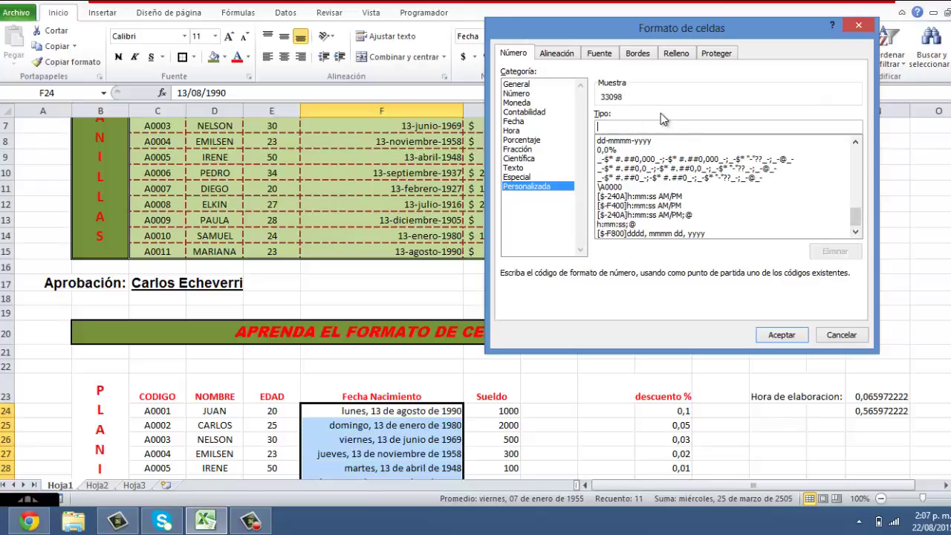
pyautogui.write('DD')
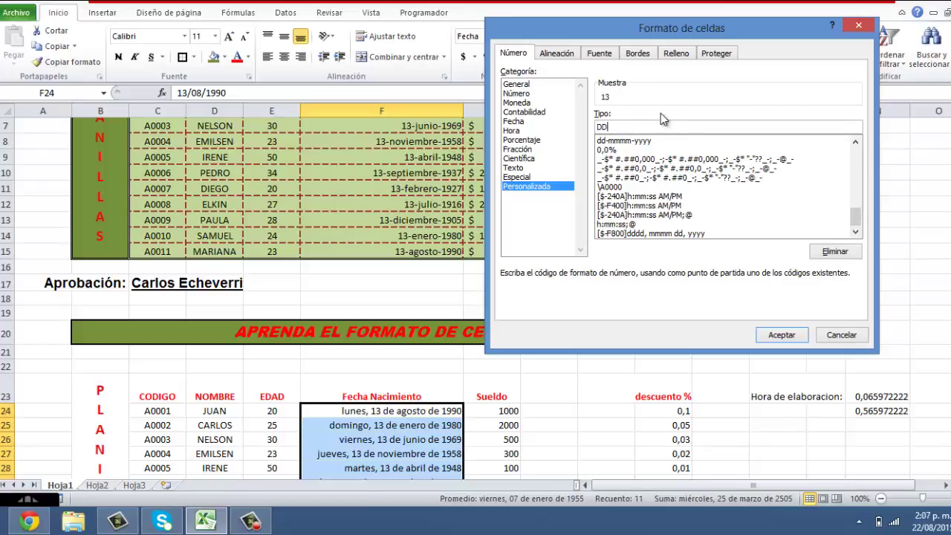
pyautogui.write('-')
pyautogui.write('M')
pyautogui.write('mm')
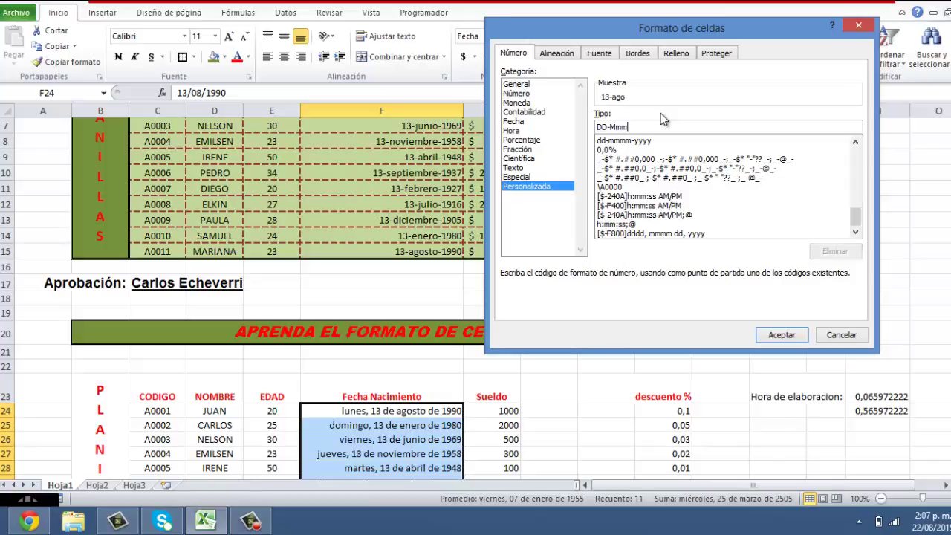
pyautogui.write('m-yyyy')
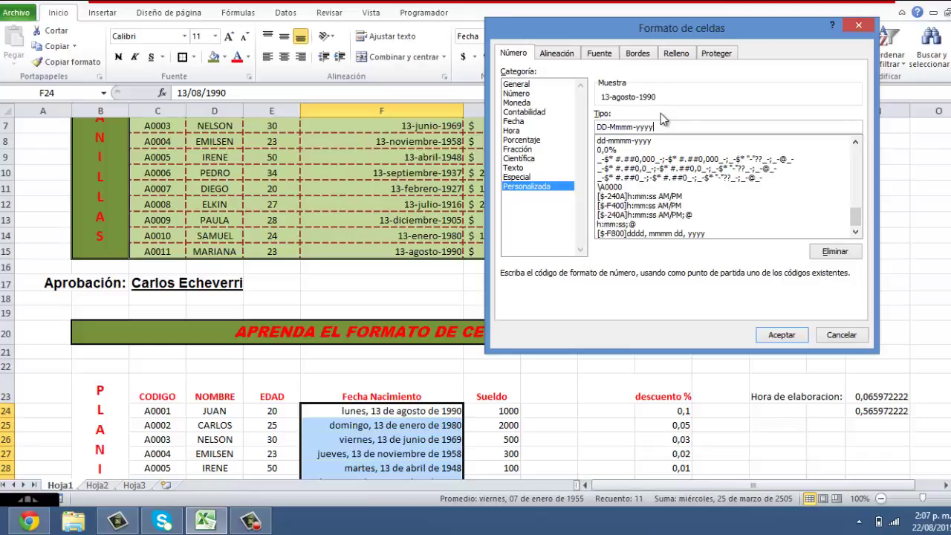
# Step: Apply the DD-Mmmm-yyyy format and compare birth dates like 13-agosto-1990 with the first table
pyautogui.click(780, 335)
pyautogui.scroll(-3, 401, 453)
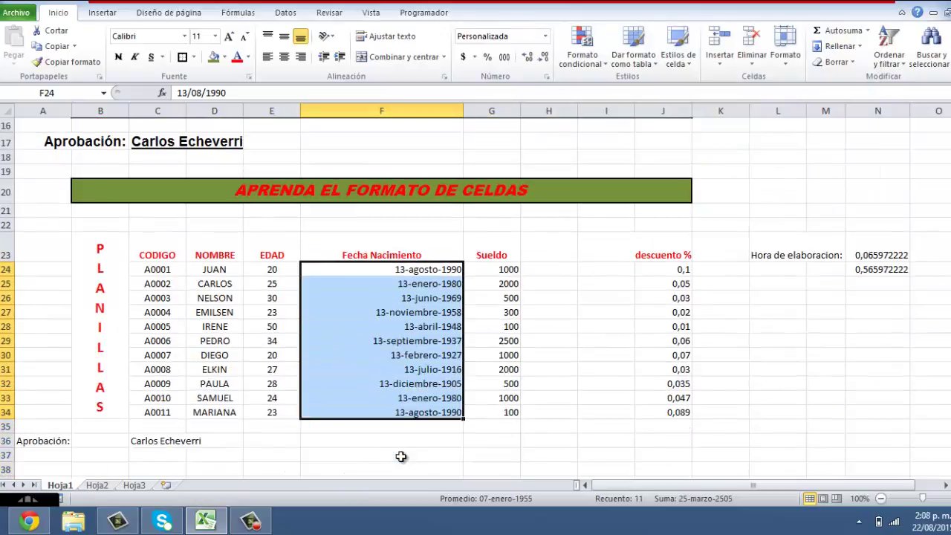
pyautogui.scroll(2, 416, 421)
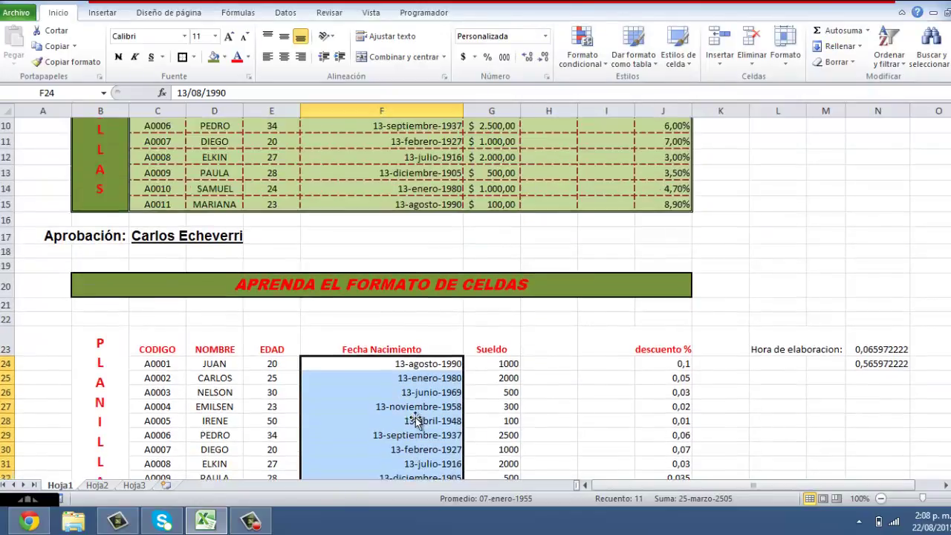
pyautogui.scroll(2, 416, 421)
pyautogui.scroll(-1, 417, 416)
pyautogui.scroll(-2, 418, 416)
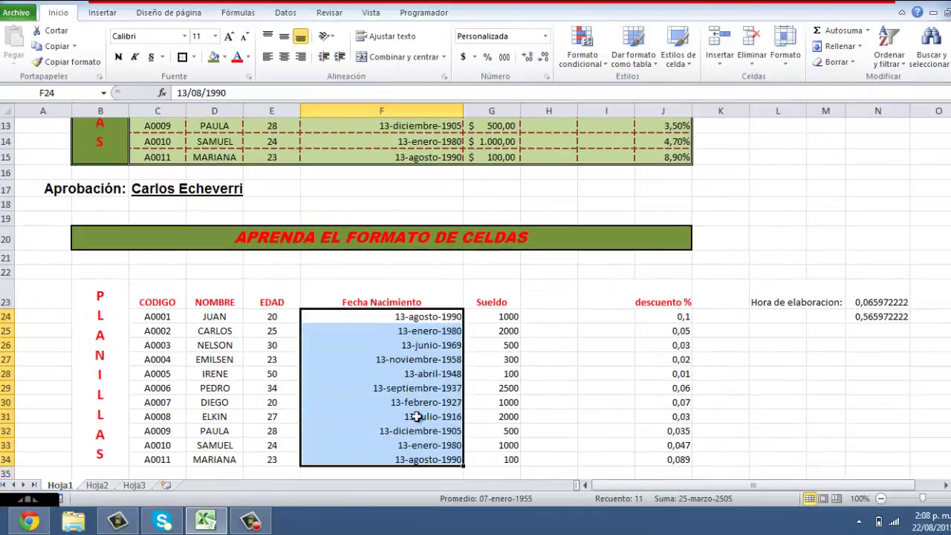
pyautogui.scroll(4, 416, 416)
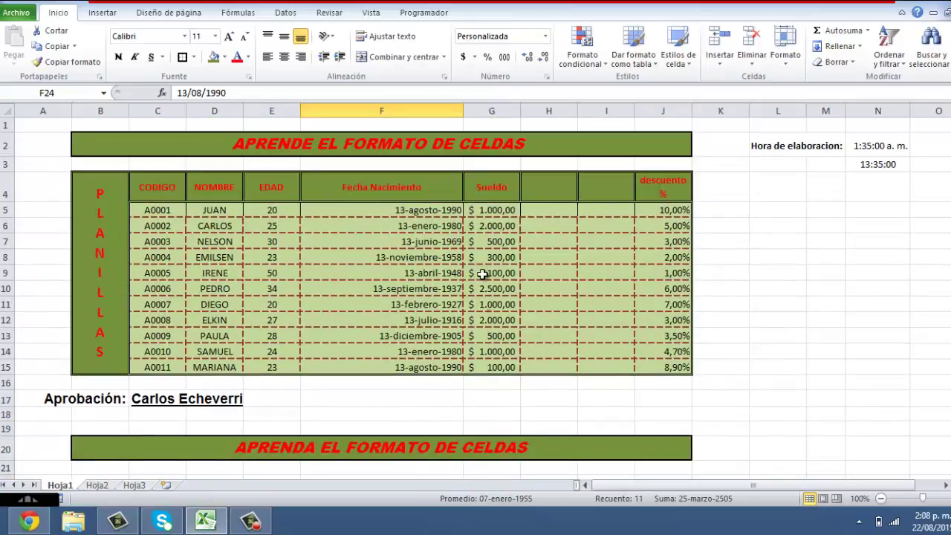
pyautogui.scroll(-5, 501, 211)
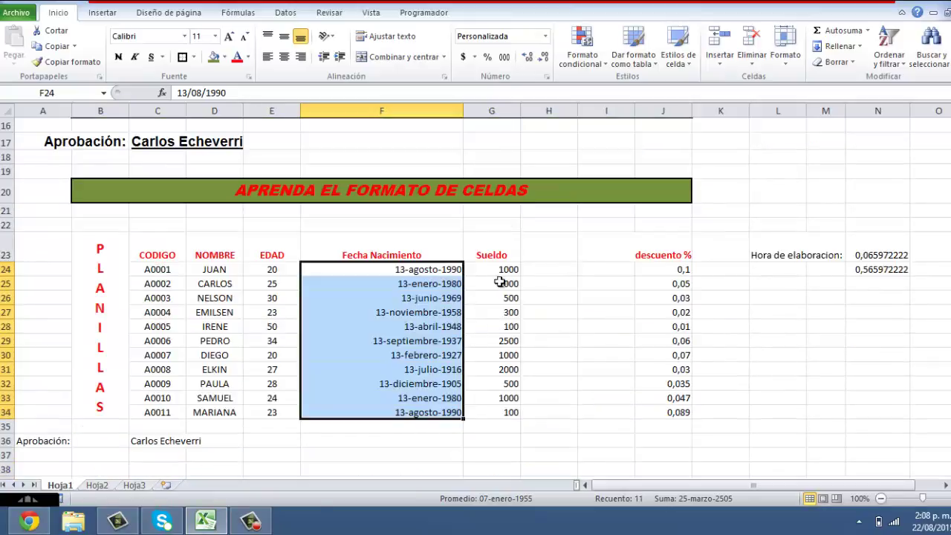
pyautogui.moveTo(503, 269); pyautogui.dragTo(501, 347)
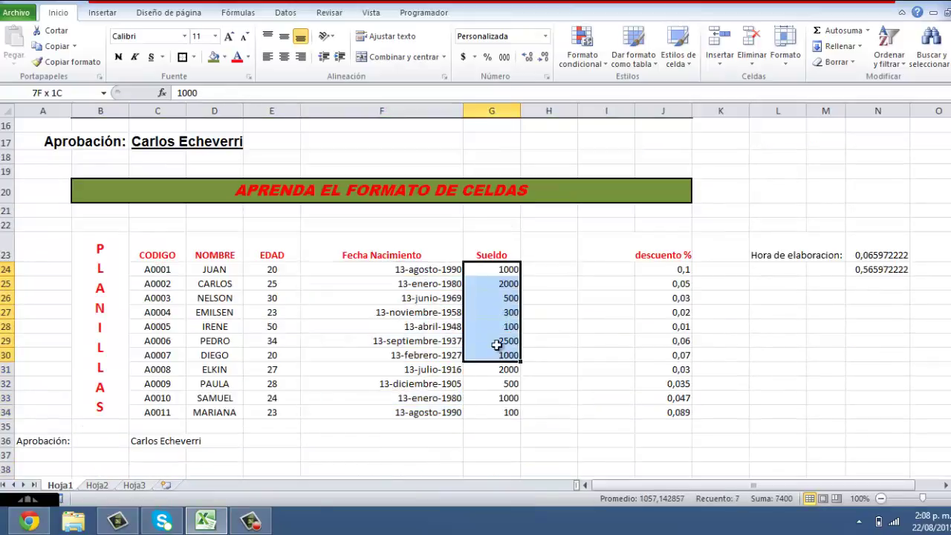
# Step: Give the Sueldo values G24:G34 the dollar accounting format
pyautogui.click(498, 271)
pyautogui.moveTo(496, 284); pyautogui.dragTo(496, 410)
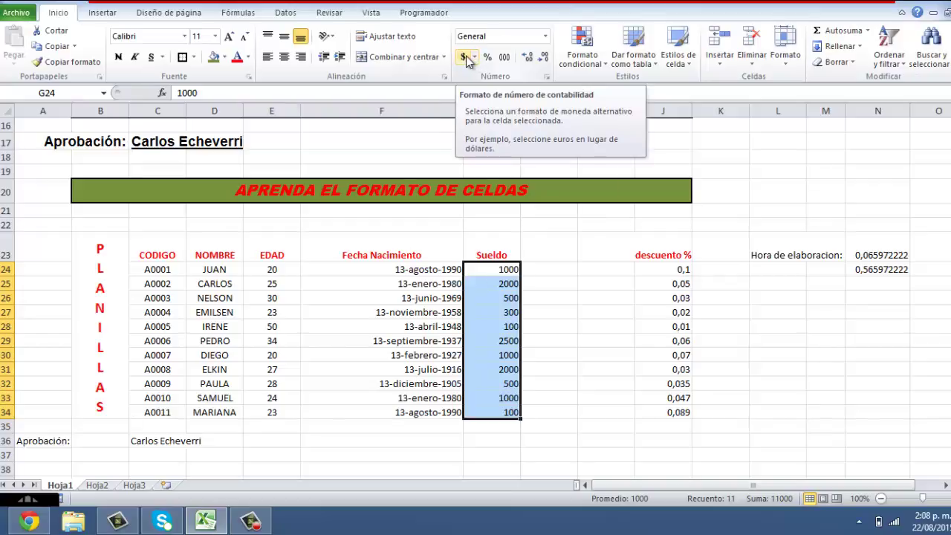
pyautogui.click(465, 57)
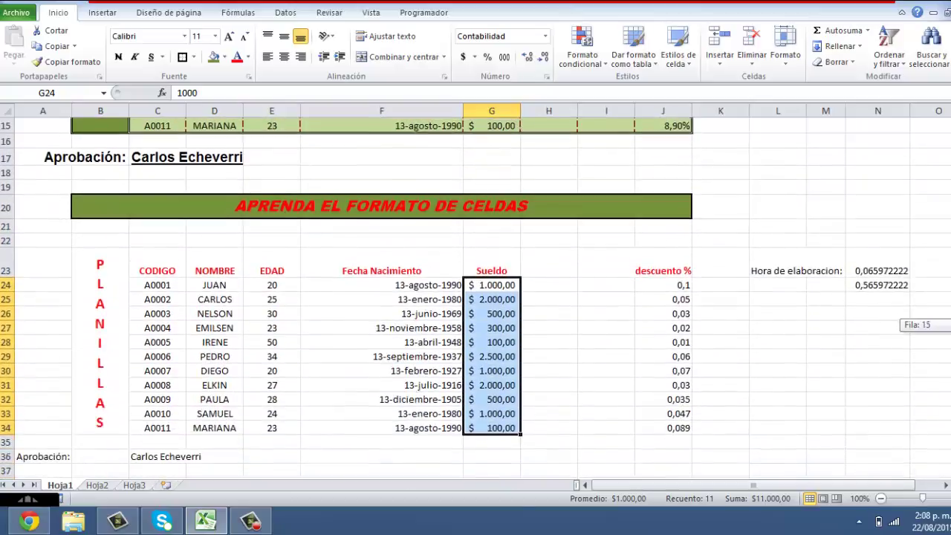
pyautogui.moveTo(947, 327); pyautogui.dragTo(946, 325)
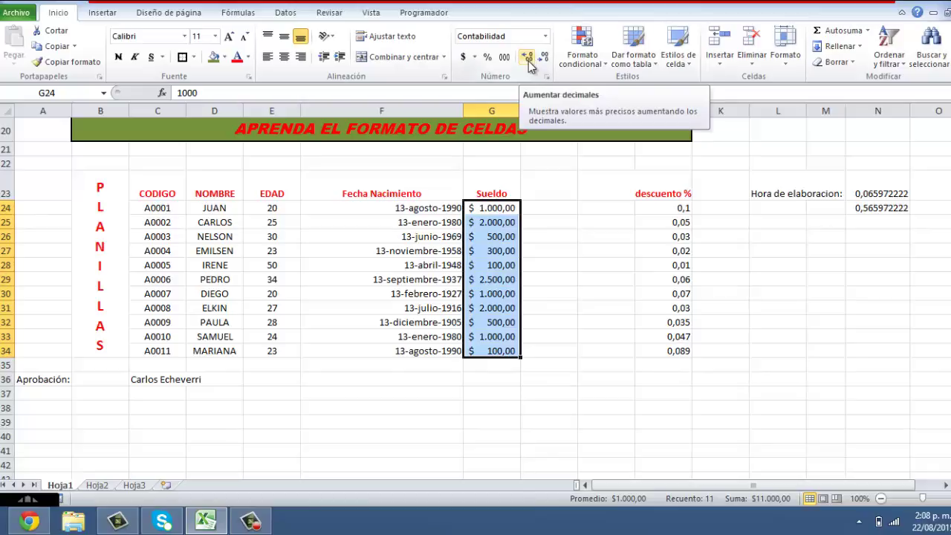
# Step: Adjust the salaries' decimal places, adding five and then removing four
pyautogui.click(528, 59)
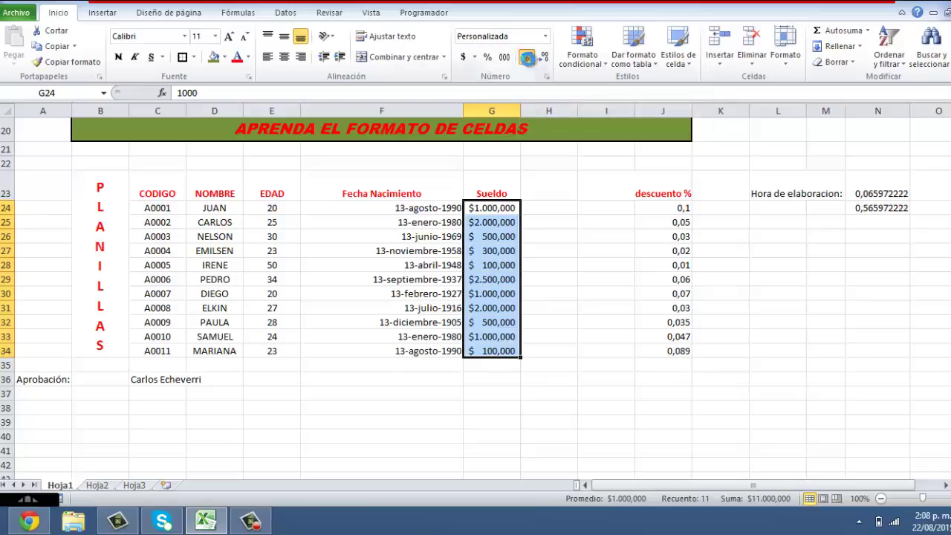
pyautogui.click(528, 59)
pyautogui.click(528, 59)
pyautogui.click(528, 59)
pyautogui.click(528, 59)
pyautogui.click(528, 59)
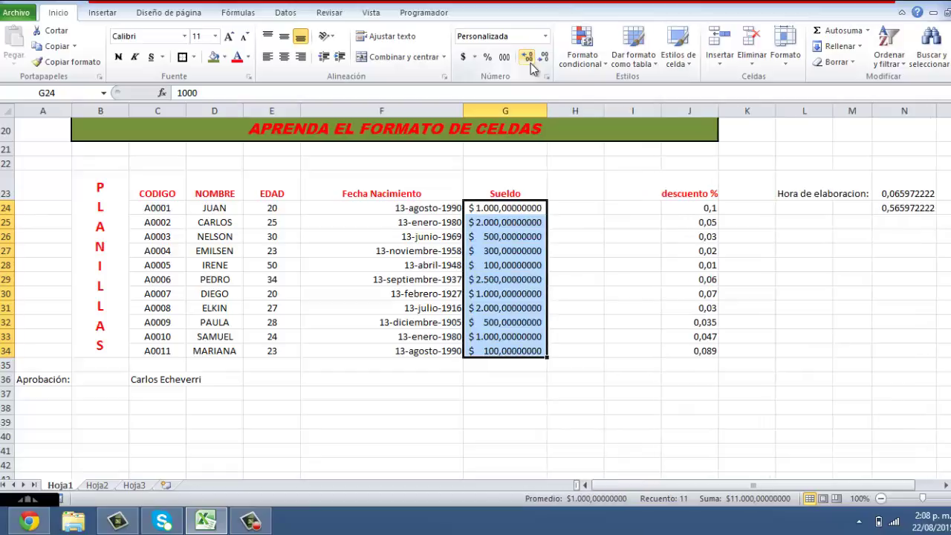
pyautogui.click(540, 61)
pyautogui.click(540, 61)
pyautogui.click(540, 61)
pyautogui.click(540, 61)
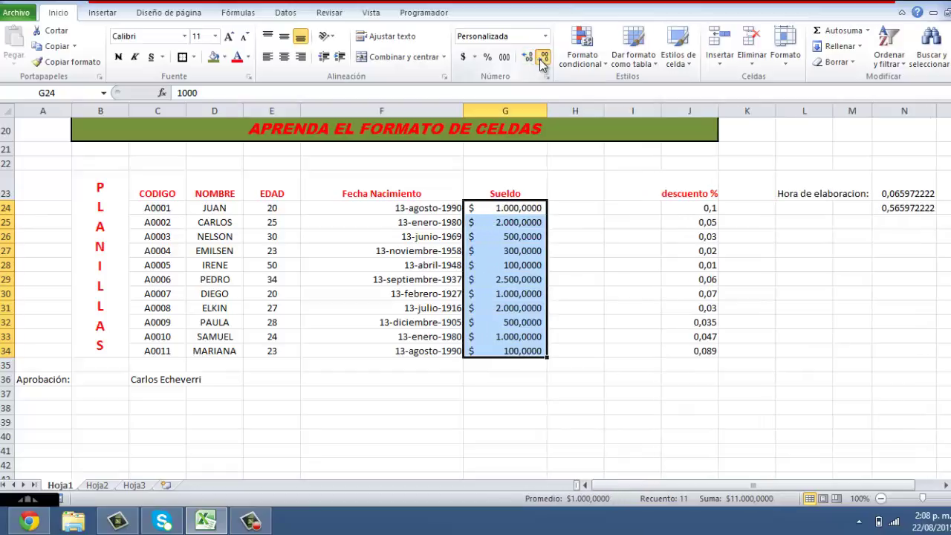
pyautogui.click(540, 61)
pyautogui.click(540, 60)
pyautogui.click(540, 61)
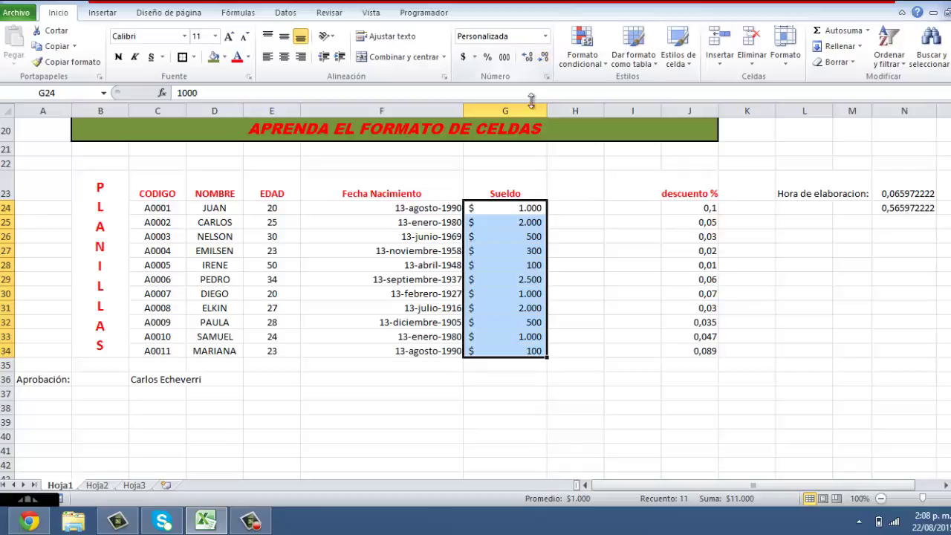
# Step: Autofit column G to the Sueldo amounts and reselect G24:G34
pyautogui.scroll(3, 544, 286)
pyautogui.scroll(3, 544, 286)
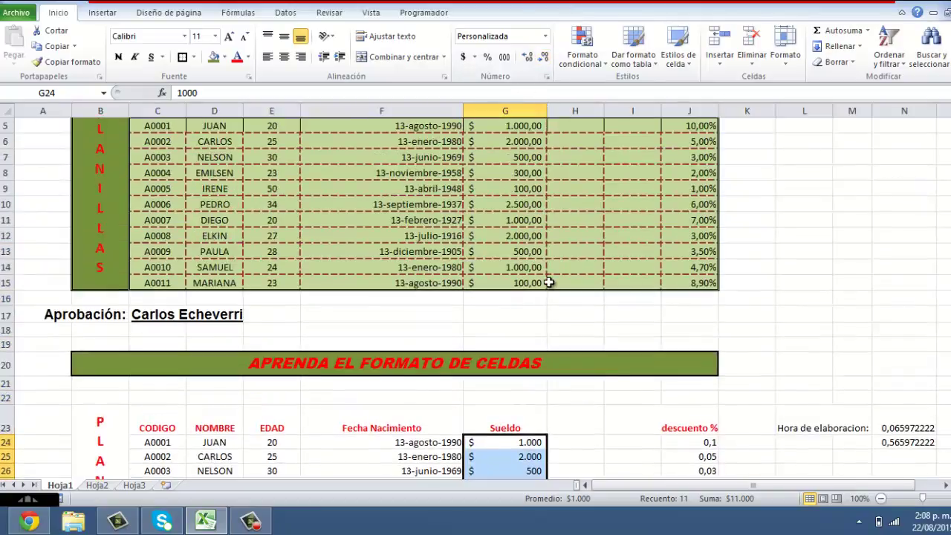
pyautogui.scroll(-4, 544, 286)
pyautogui.scroll(-1, 547, 282)
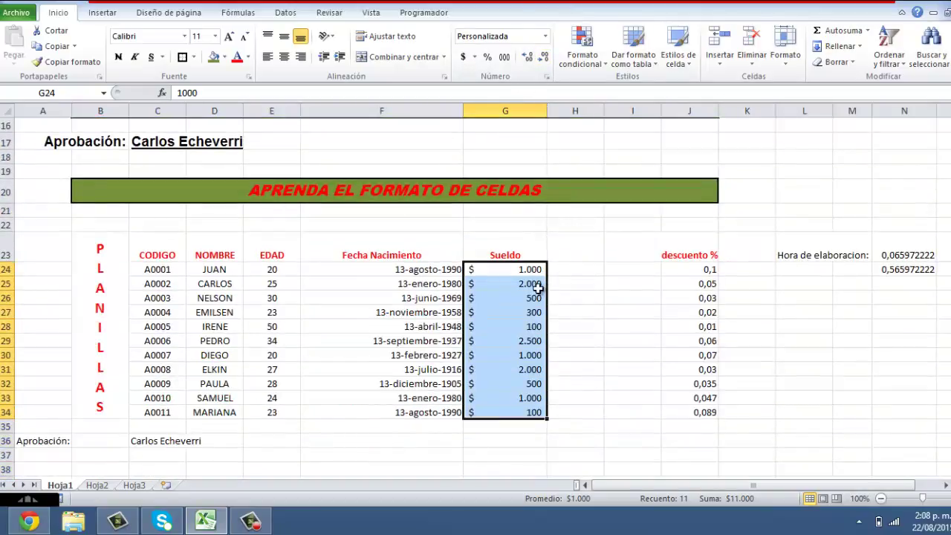
pyautogui.doubleClick(548, 110)
pyautogui.scroll(5, 535, 279)
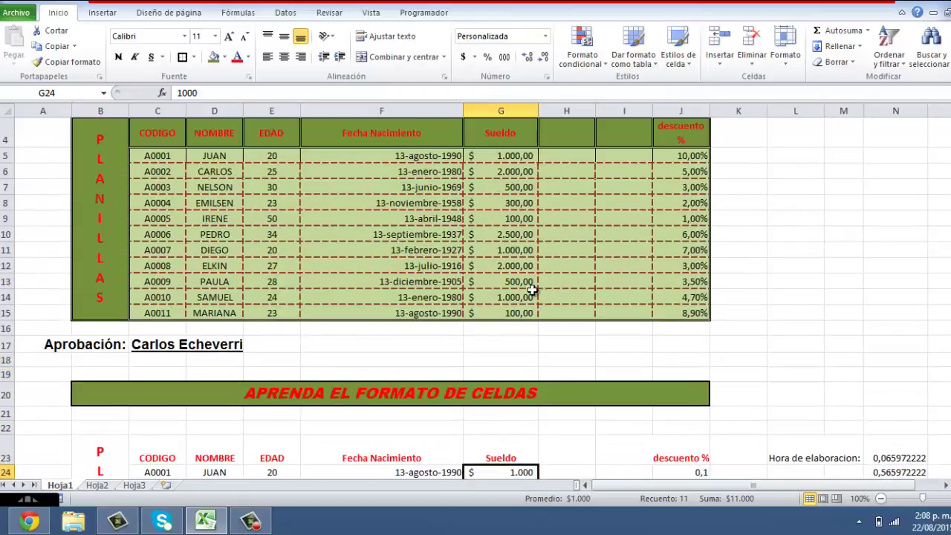
pyautogui.scroll(-1, 532, 291)
pyautogui.scroll(-2, 529, 267)
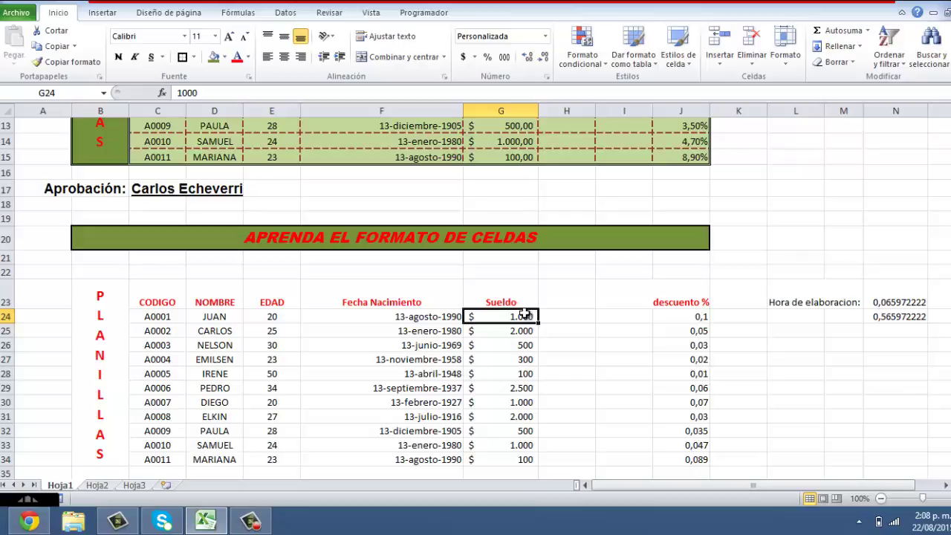
pyautogui.moveTo(524, 313); pyautogui.dragTo(516, 431)
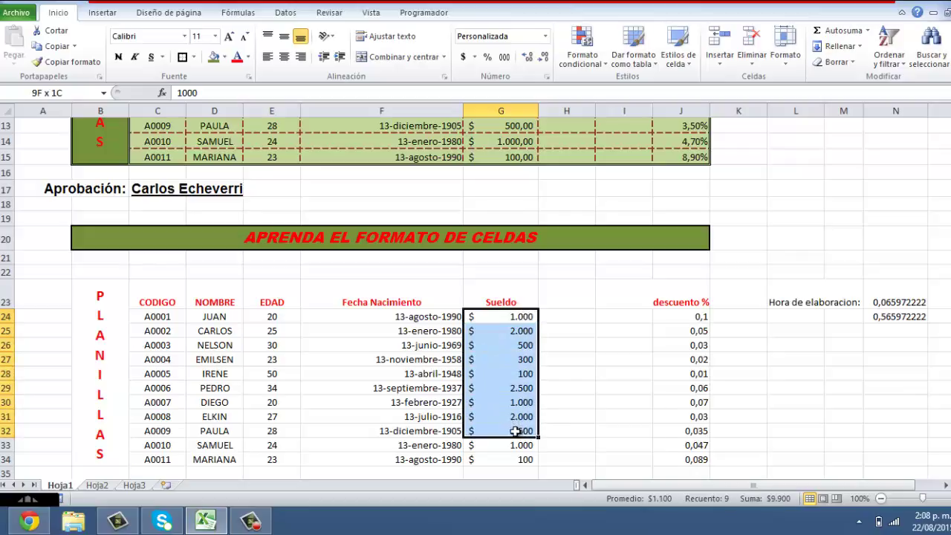
pyautogui.moveTo(515, 434); pyautogui.dragTo(518, 459)
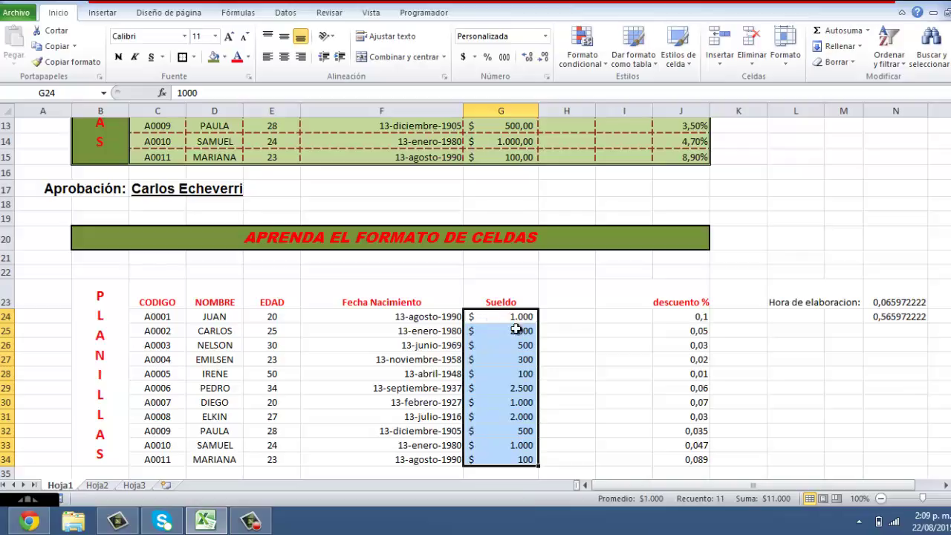
# Step: Give the Sueldo values the Contabilidad (accounting) number format and look through the currency symbols
pyautogui.click(547, 77)
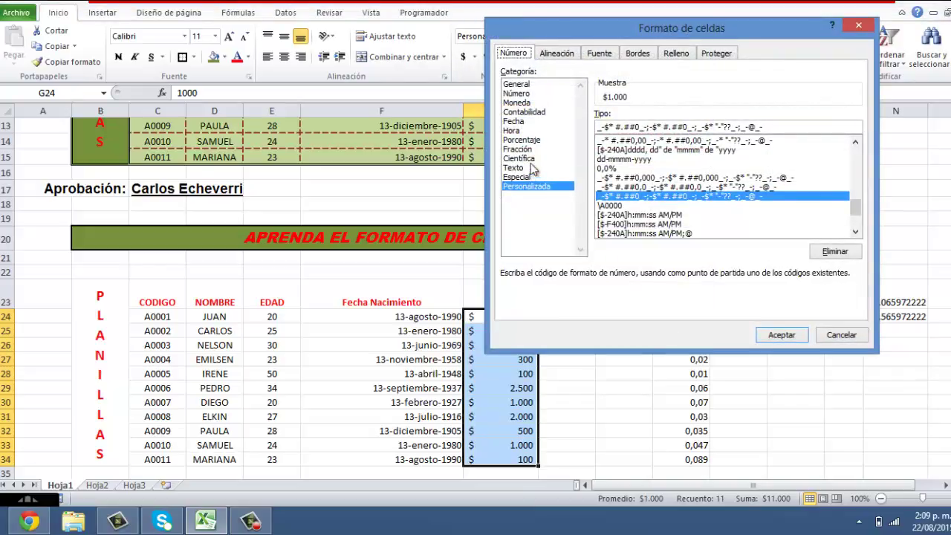
pyautogui.click(529, 112)
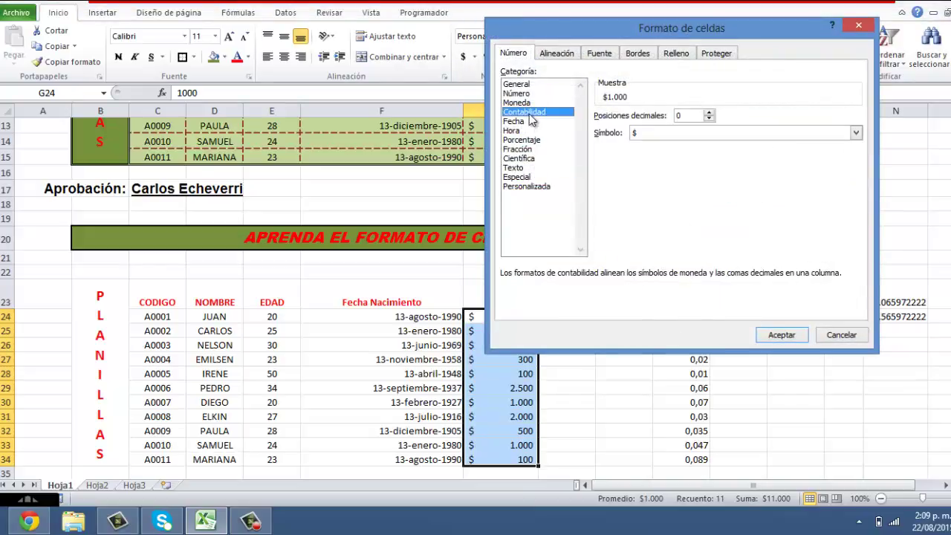
pyautogui.click(731, 138)
pyautogui.moveTo(855, 153); pyautogui.dragTo(860, 171)
pyautogui.scroll(5, 859, 175)
pyautogui.scroll(5, 860, 179)
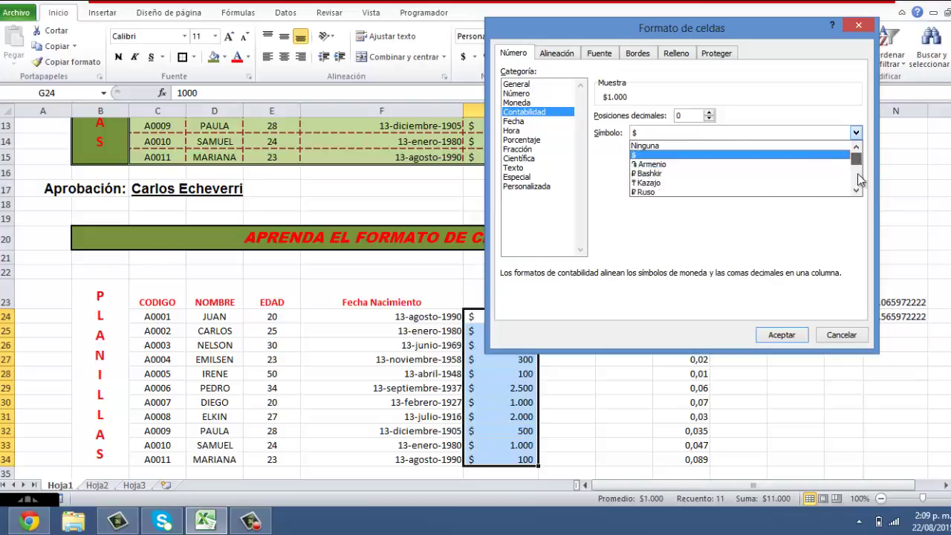
pyautogui.scroll(-2, 858, 191)
pyautogui.scroll(-2, 857, 192)
pyautogui.scroll(-1, 857, 191)
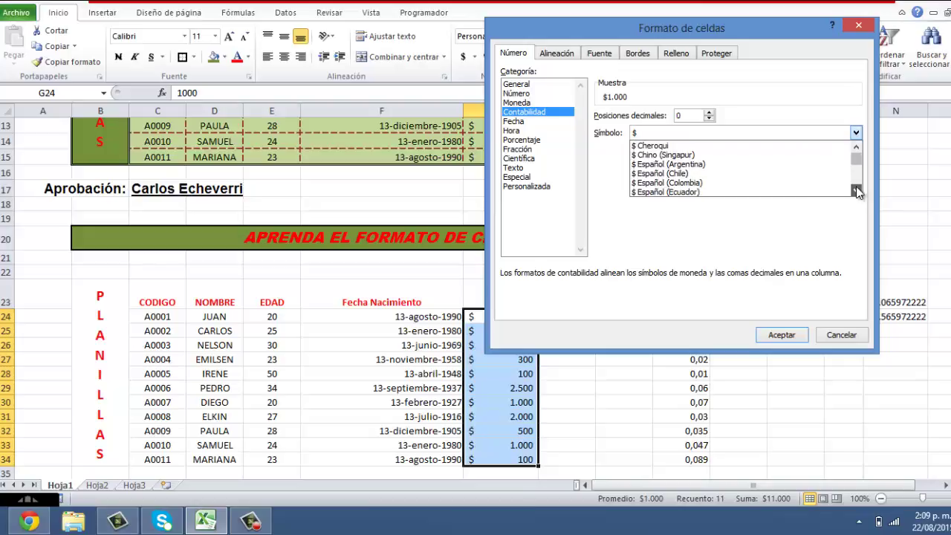
pyautogui.scroll(-2, 858, 192)
pyautogui.scroll(-2, 858, 192)
pyautogui.scroll(-3, 858, 191)
pyautogui.scroll(-1, 858, 192)
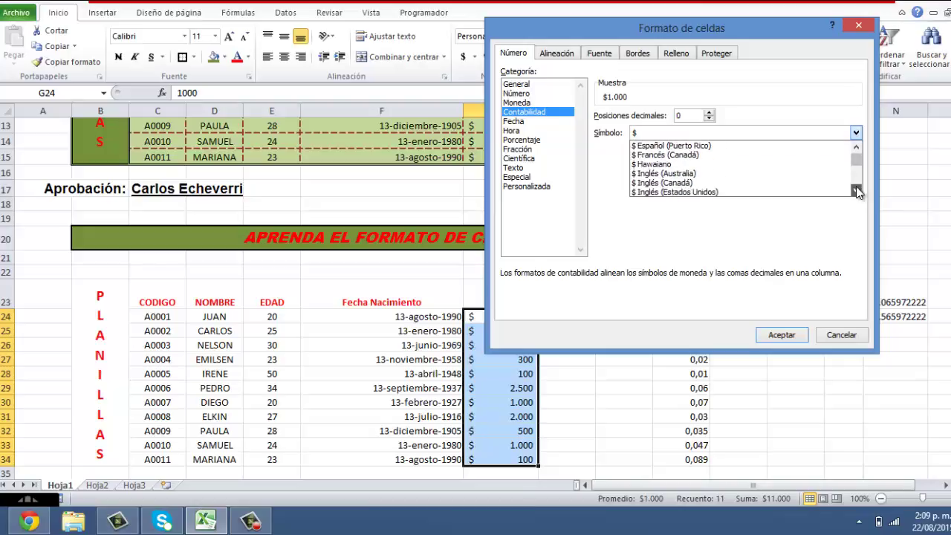
pyautogui.scroll(-2, 858, 192)
# Step: Choose the € Alemán (Alemania) symbol so salaries read like 1.000 €
pyautogui.click(855, 191)
pyautogui.click(855, 191)
pyautogui.click(855, 191)
pyautogui.click(855, 191)
pyautogui.click(856, 191)
pyautogui.click(855, 191)
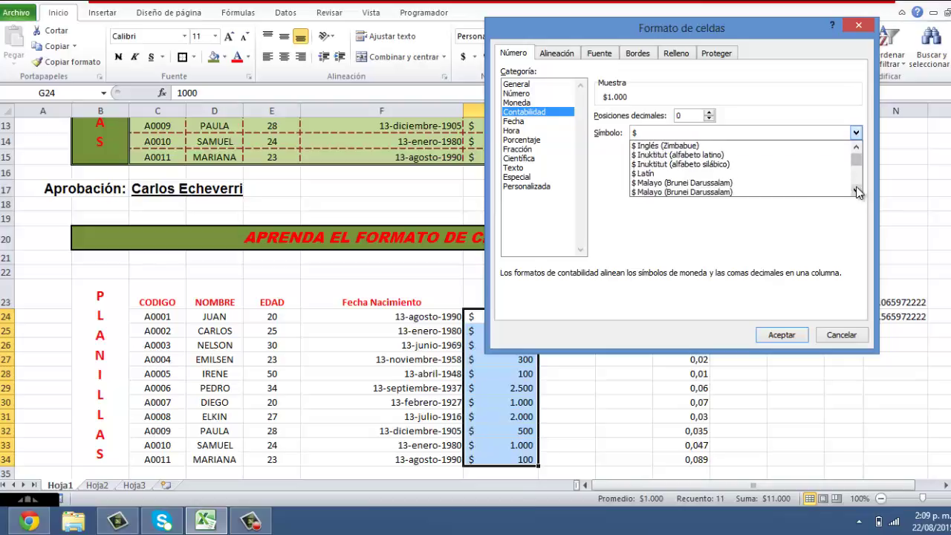
pyautogui.click(856, 191)
pyautogui.click(856, 191)
pyautogui.click(856, 191)
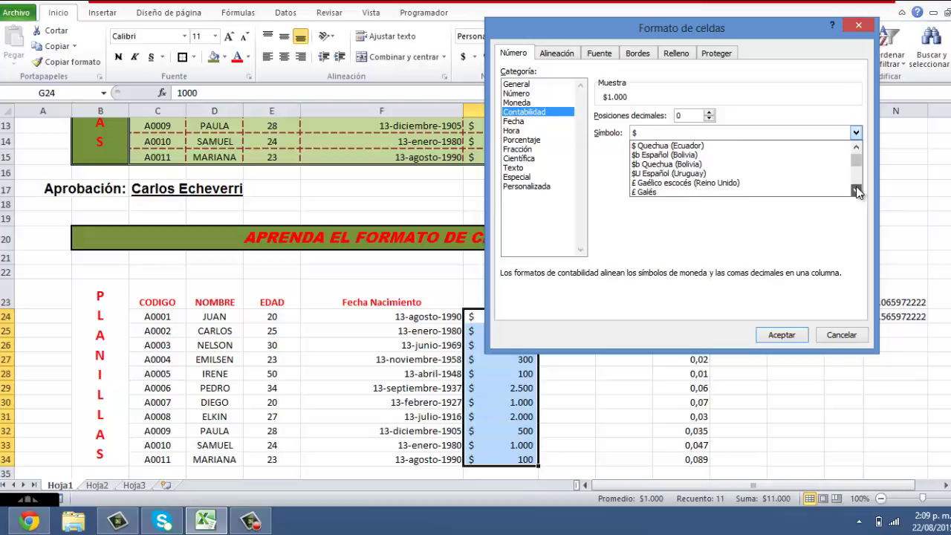
pyautogui.click(856, 191)
pyautogui.click(855, 191)
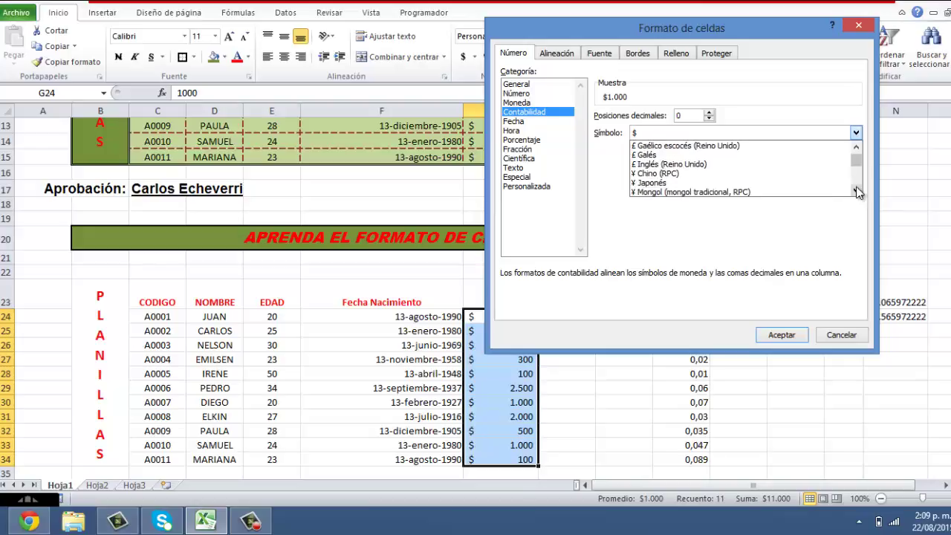
pyautogui.click(856, 191)
pyautogui.click(856, 191)
pyautogui.click(856, 191)
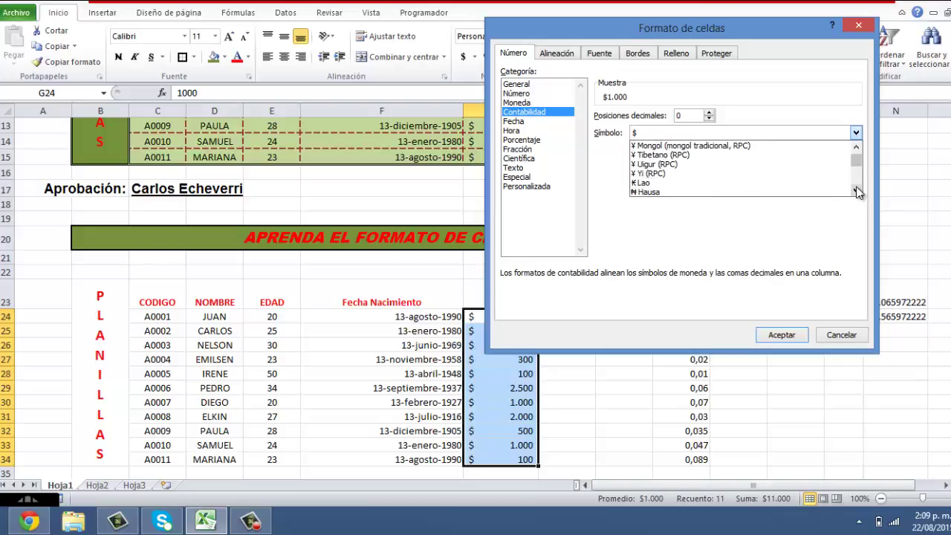
pyautogui.click(856, 191)
pyautogui.click(856, 191)
pyautogui.click(856, 191)
pyautogui.click(856, 191)
pyautogui.click(856, 191)
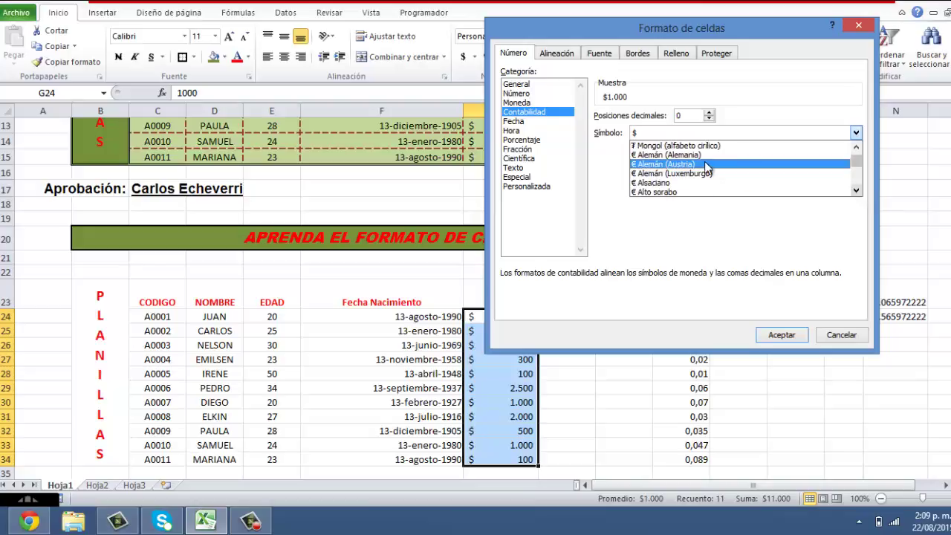
pyautogui.click(666, 155)
pyautogui.click(783, 332)
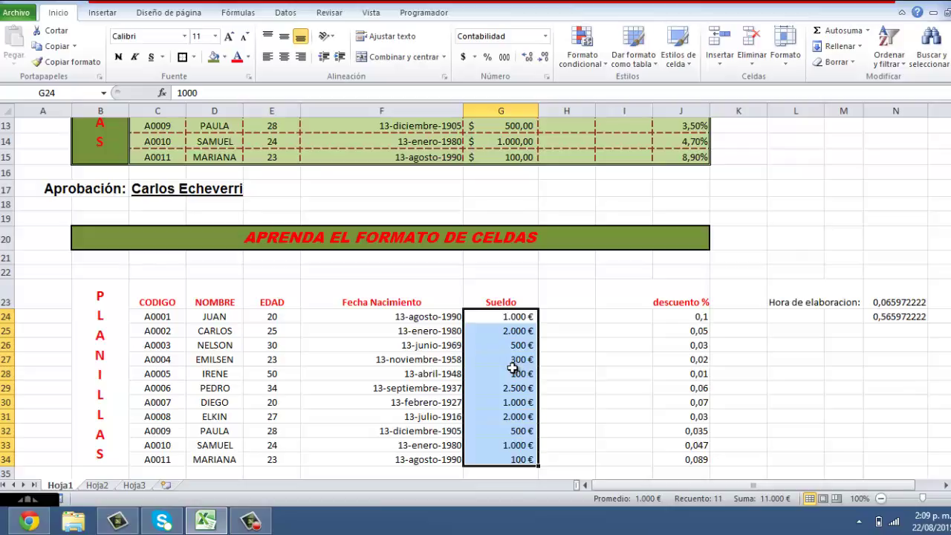
# Step: Replace the euro symbol with USD in the Sueldo accounting format, e.g. USD 1.000
pyautogui.hotkey('ctrl', '1')
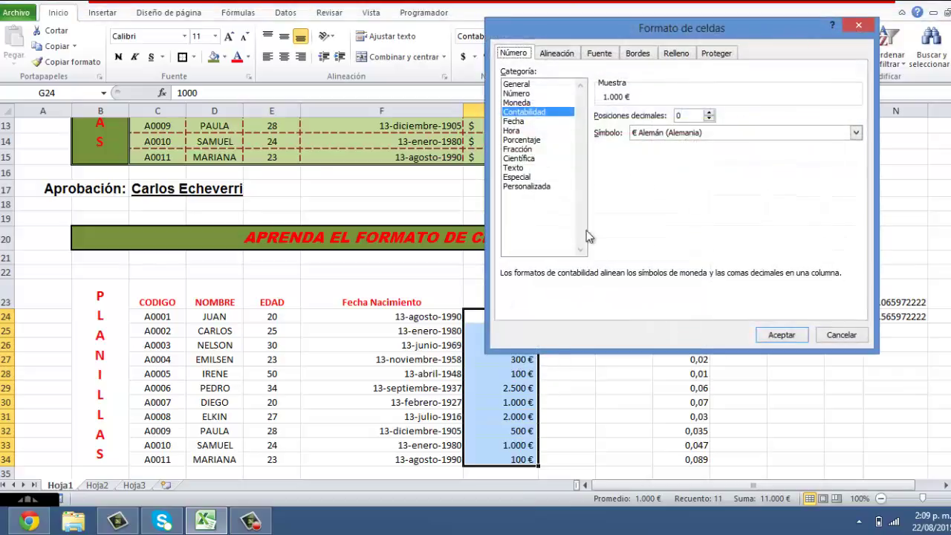
pyautogui.click(695, 133)
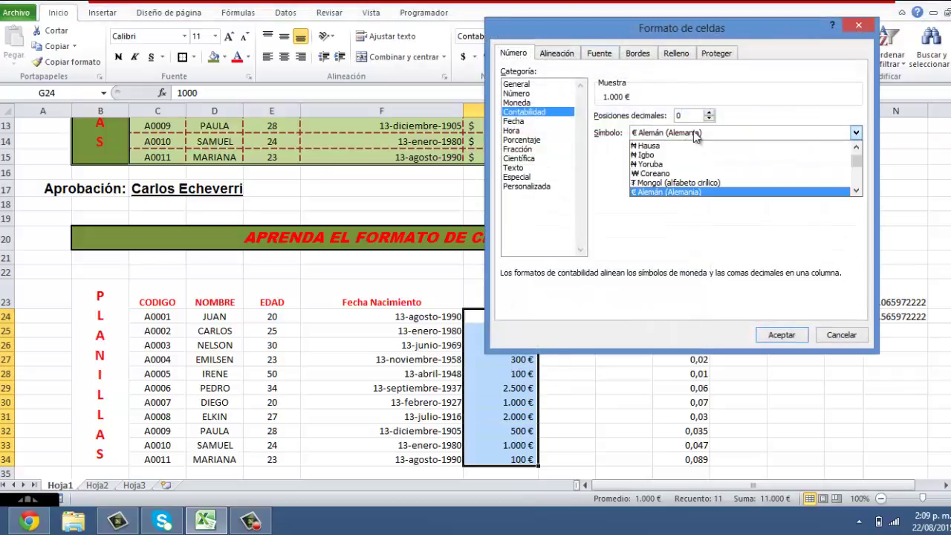
pyautogui.click(695, 134)
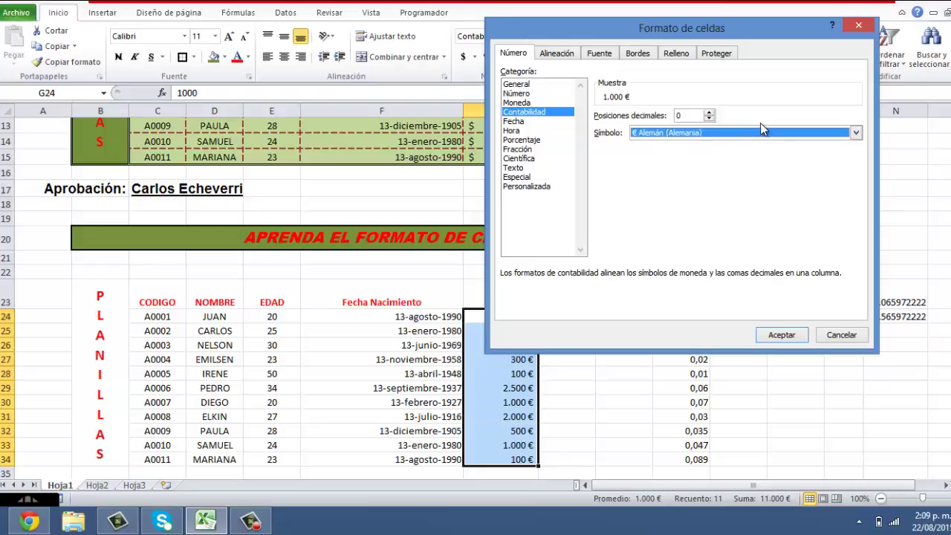
pyautogui.write('usd')
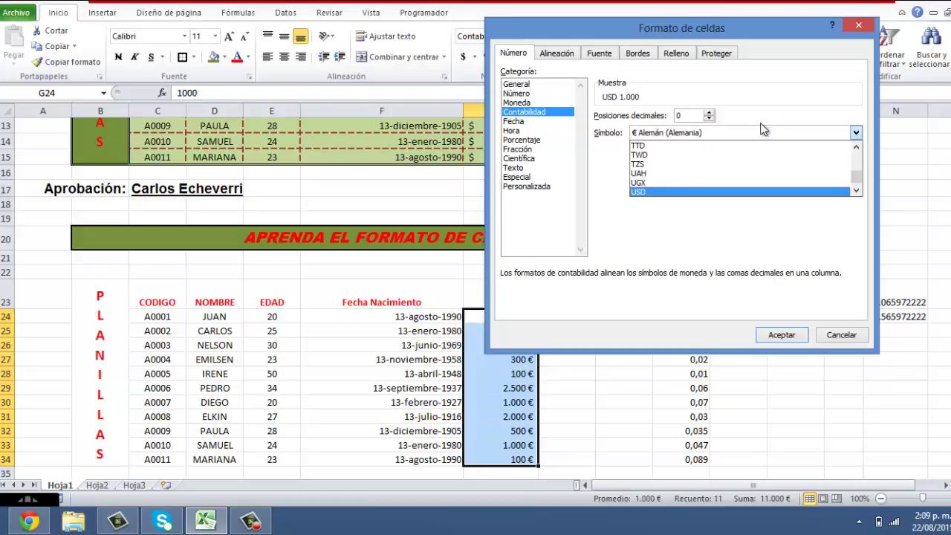
pyautogui.click(643, 192)
pyautogui.click(777, 334)
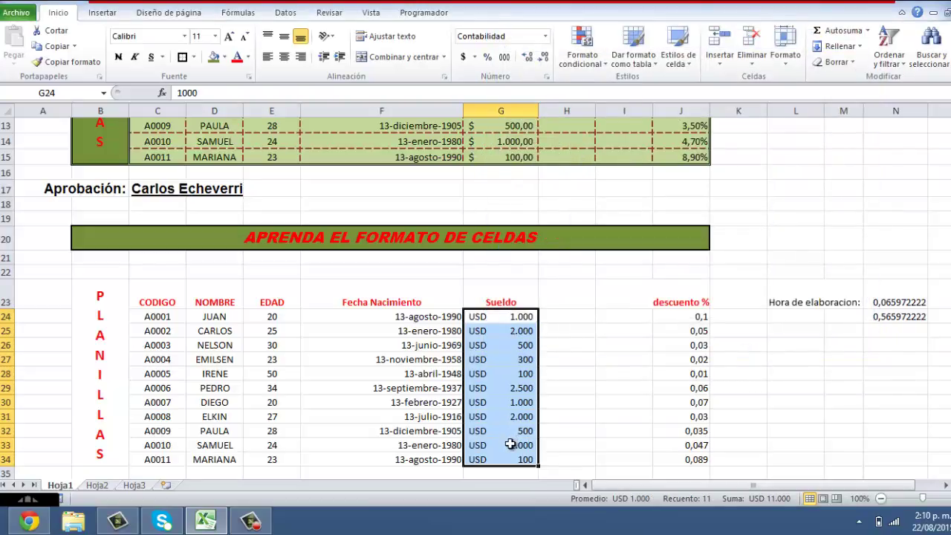
# Step: Format the second table's descuento values J24:J34 as percentages
pyautogui.scroll(3, 564, 411)
pyautogui.moveTo(691, 156); pyautogui.dragTo(690, 312)
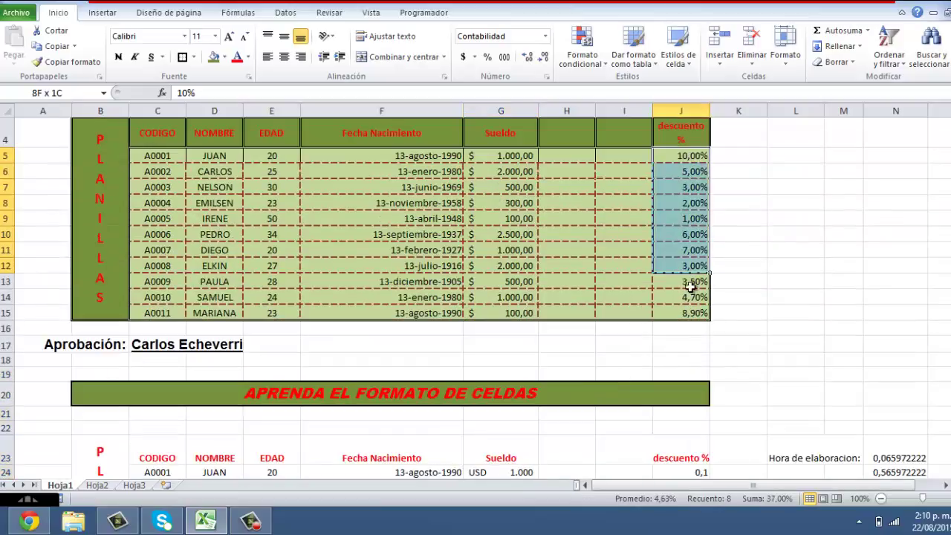
pyautogui.scroll(-4, 690, 305)
pyautogui.moveTo(679, 269); pyautogui.dragTo(680, 412)
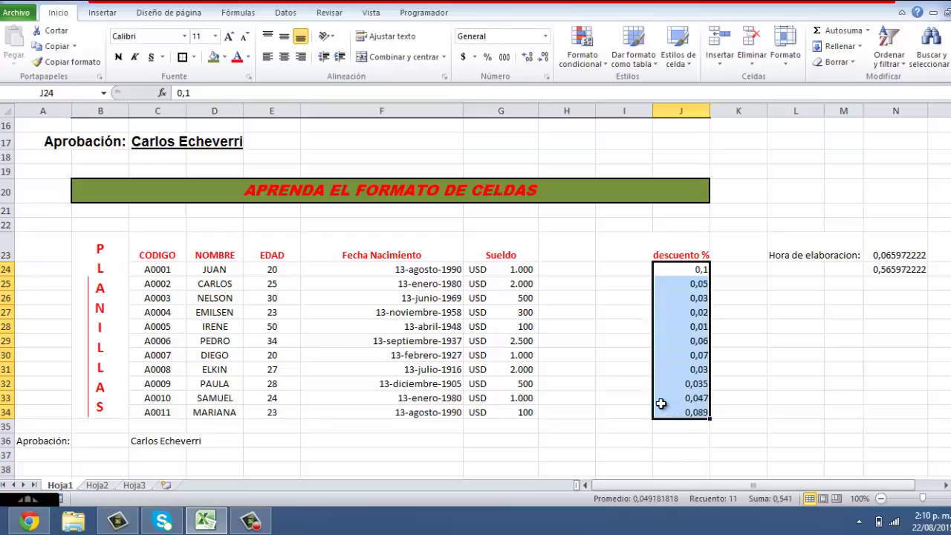
pyautogui.click(489, 59)
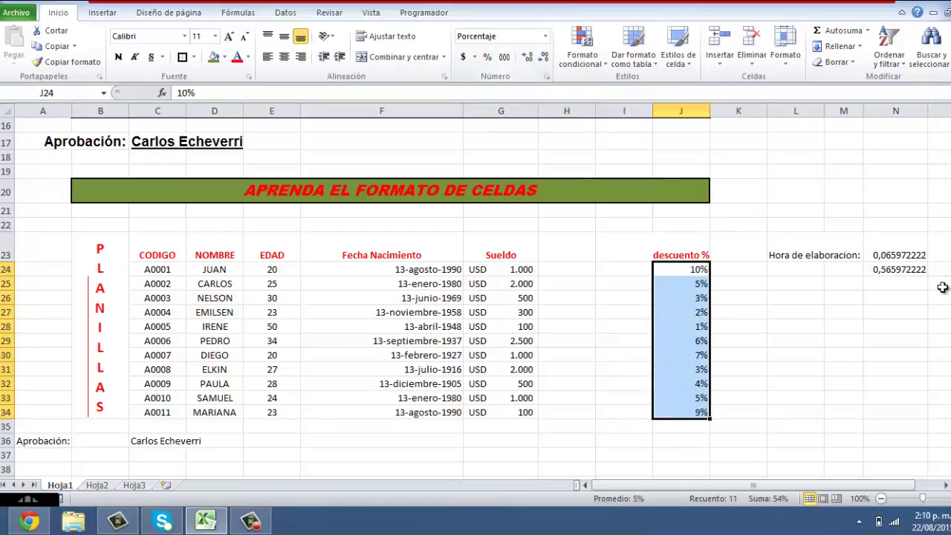
# Step: Show the descuento percentages with two decimals, like 10,00% and 8,90%
pyautogui.scroll(2, 475, 297)
pyautogui.scroll(3, 475, 297)
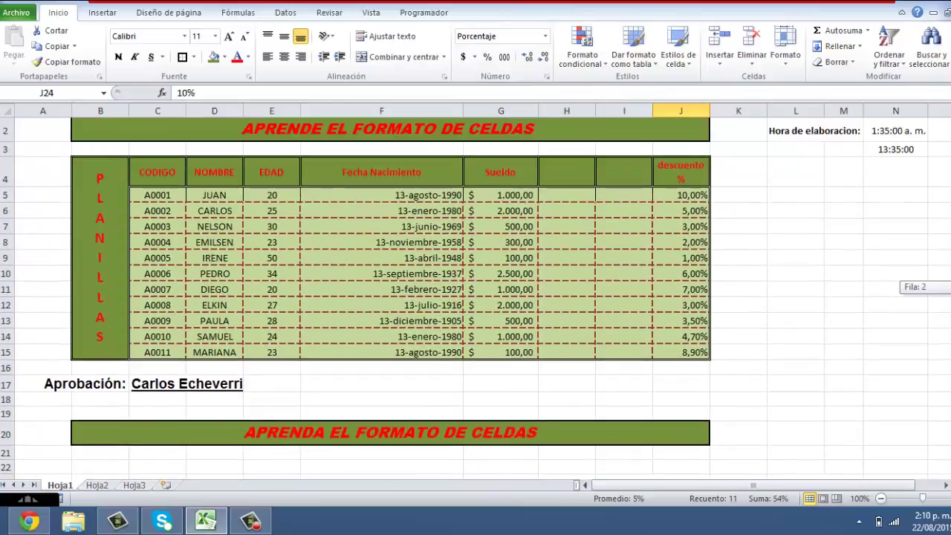
pyautogui.scroll(-1, 475, 297)
pyautogui.scroll(-3, 475, 297)
pyautogui.scroll(-1, 476, 297)
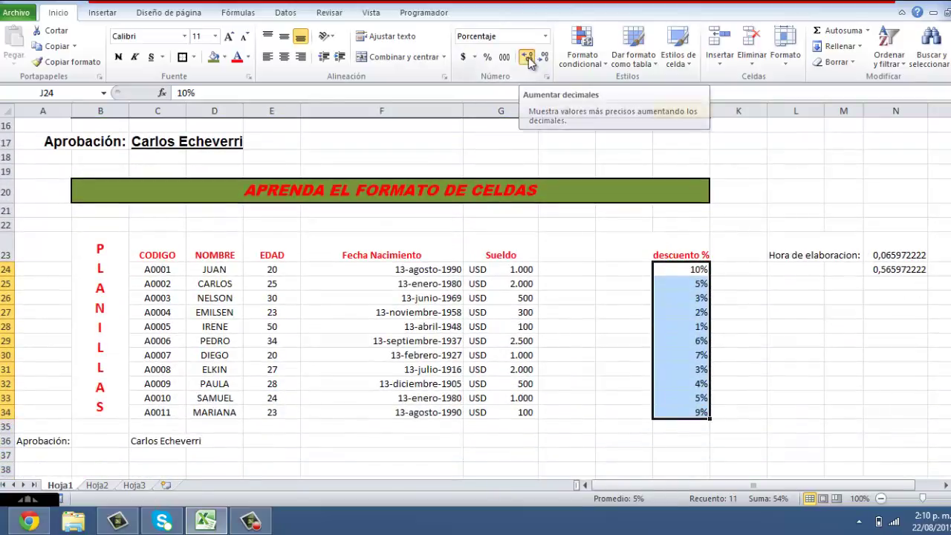
pyautogui.doubleClick(529, 62)
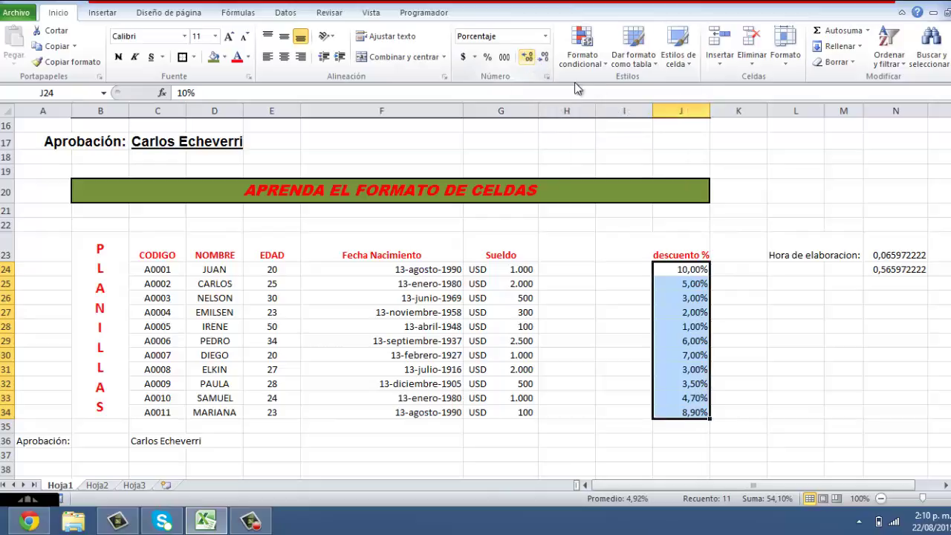